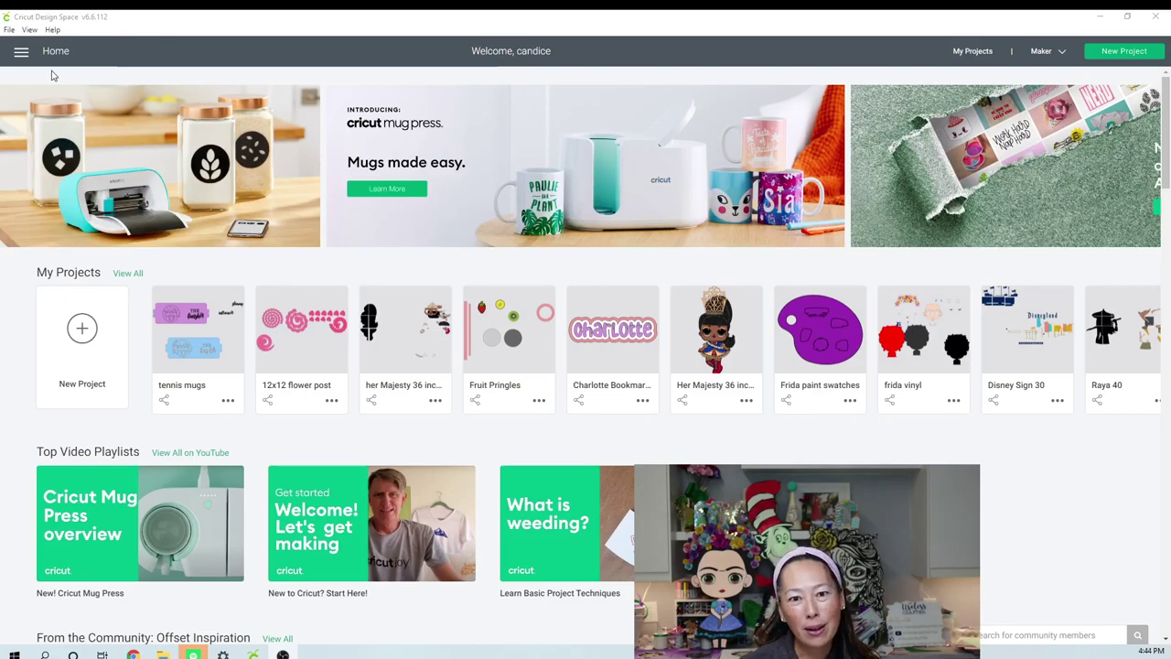
# - From the main menu, bring up the What's New notes for version 6.6, including Offset
pyautogui.moveTo(209, 88)
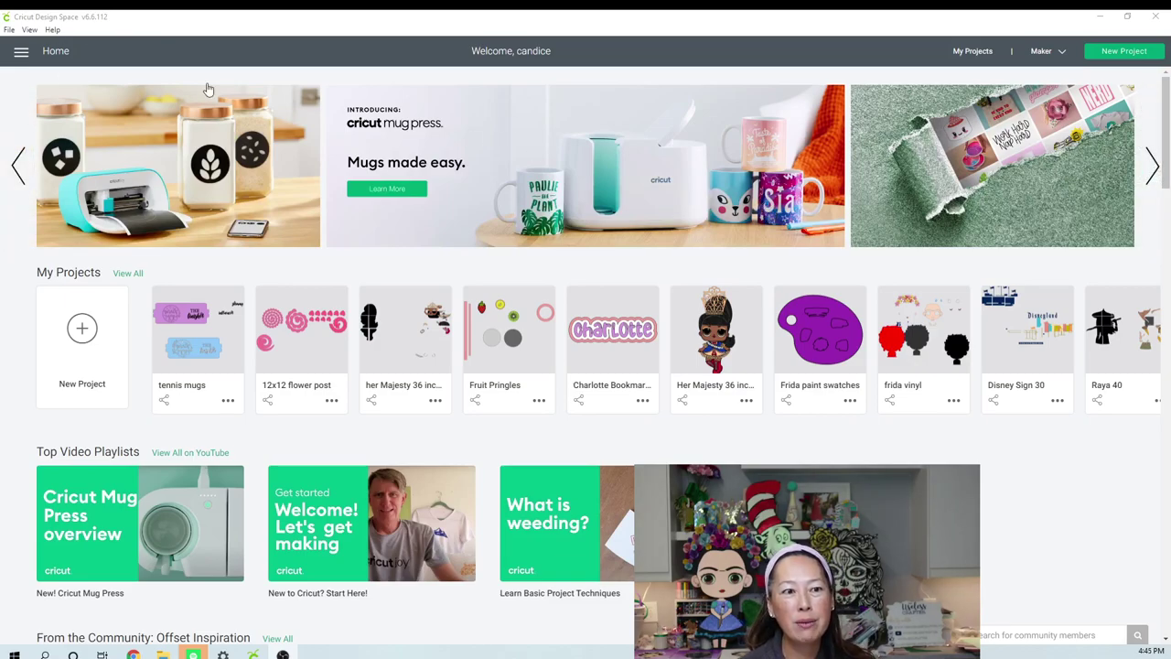
pyautogui.click(21, 55)
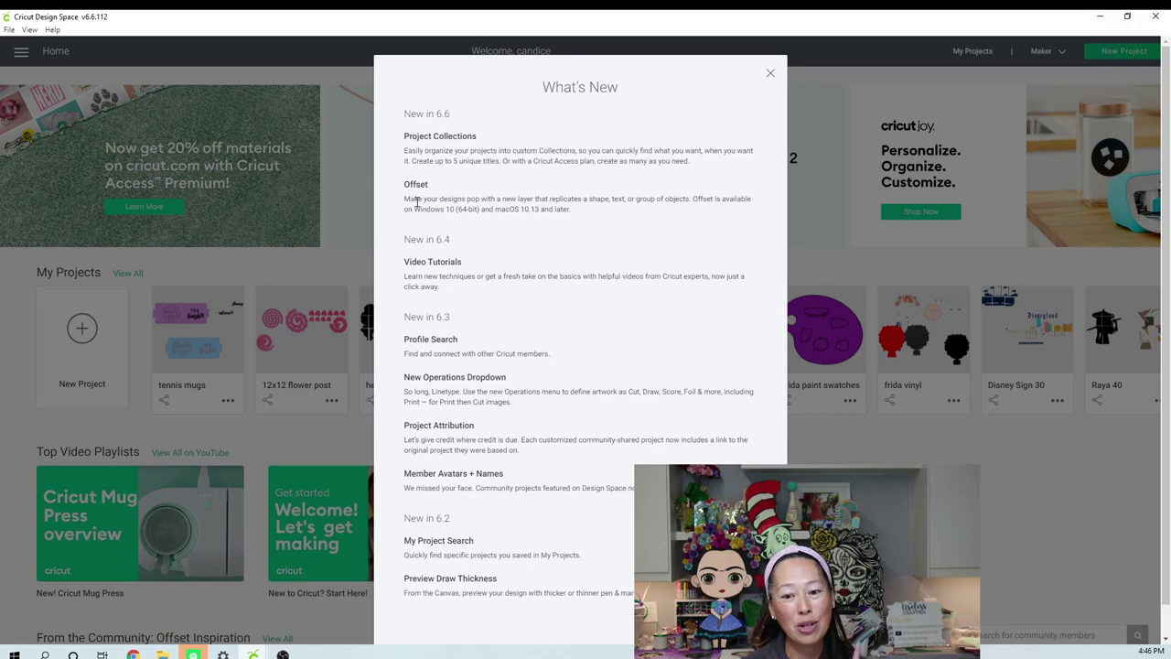
# - Close the release notes and scroll through All My Projects, all 608 of them
pyautogui.click(271, 318)
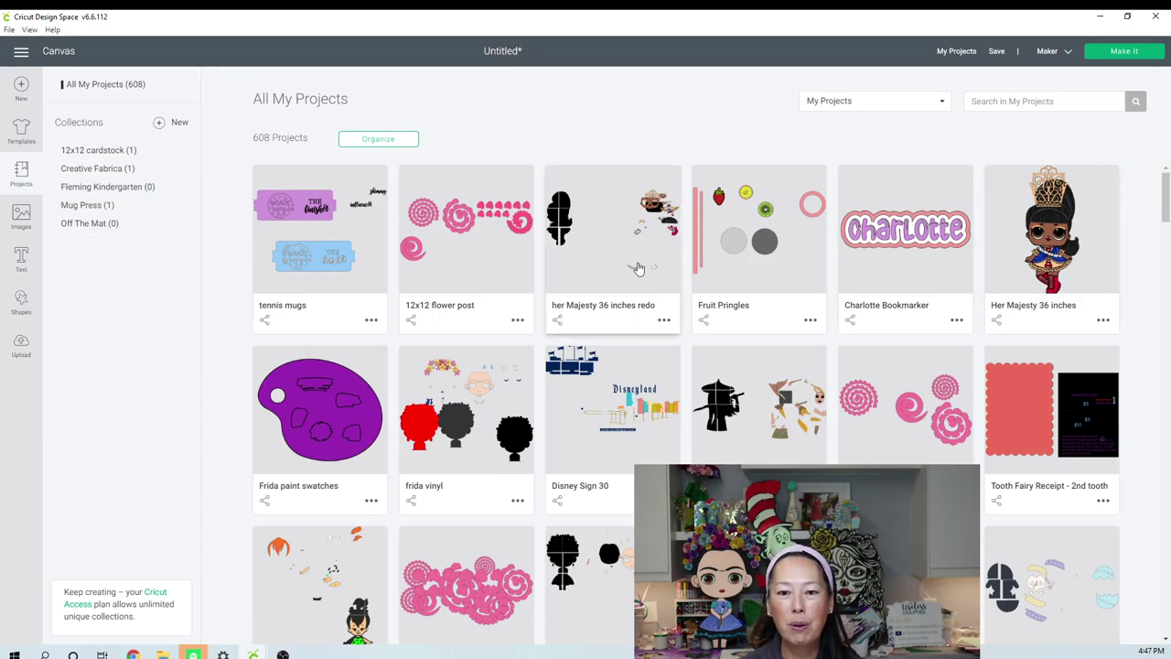
pyautogui.scroll(-1, 923, 320)
pyautogui.scroll(-3, 924, 320)
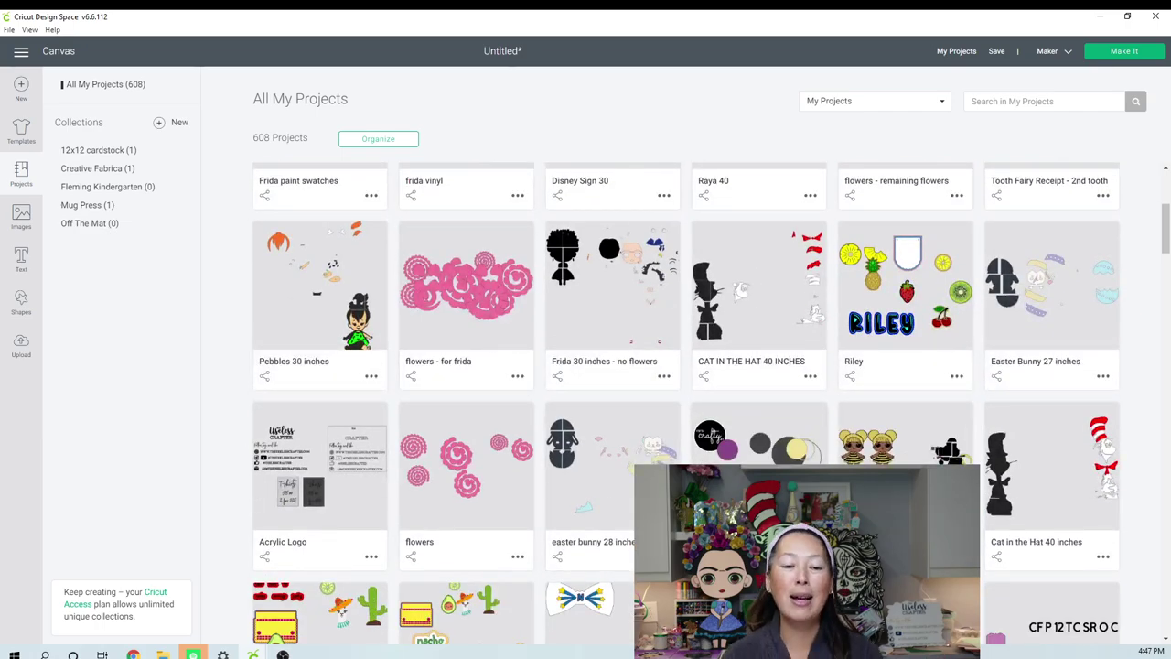
pyautogui.scroll(3, 492, 286)
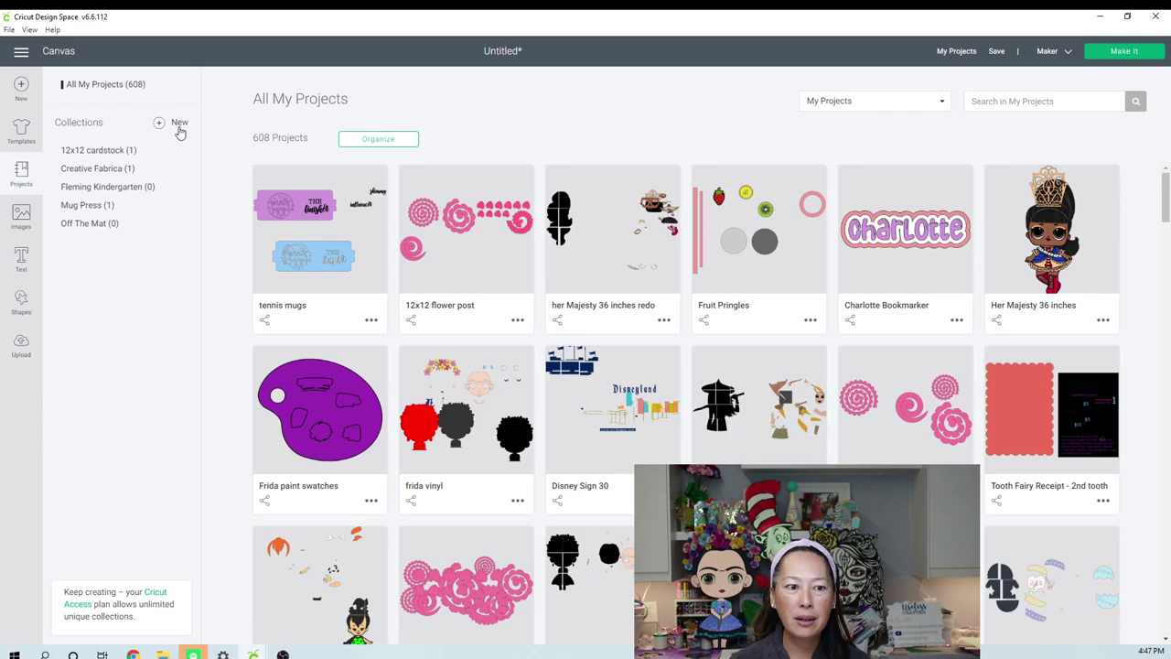
# - Create a new empty collection named 'Graduation Caps'
pyautogui.click(178, 125)
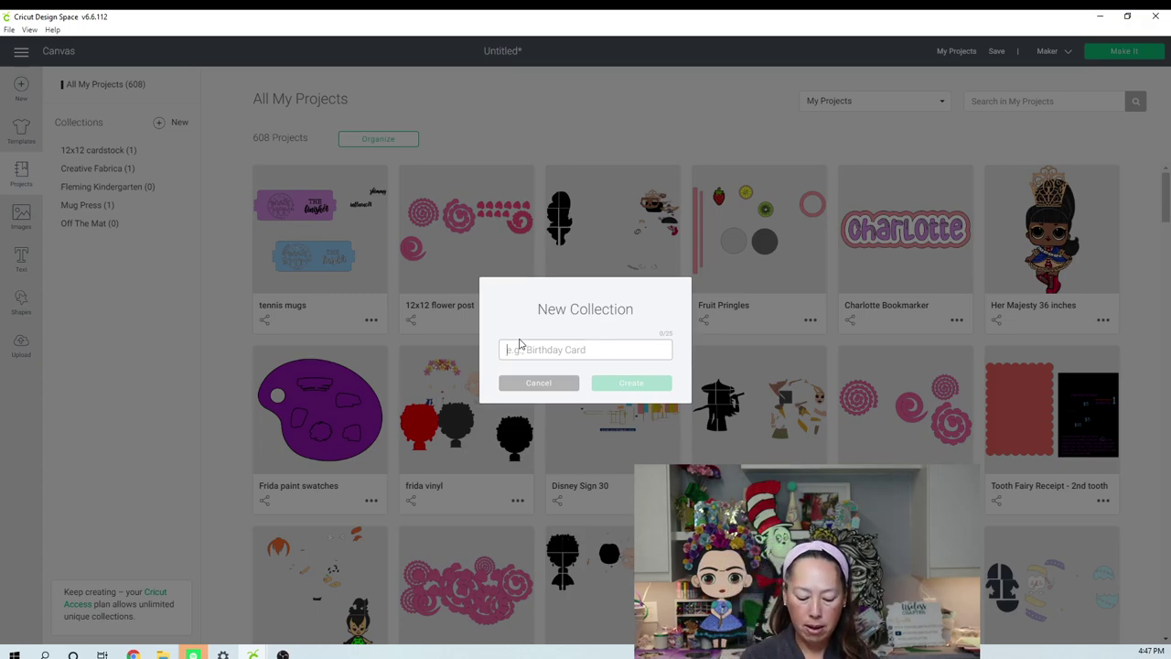
pyautogui.write('g')
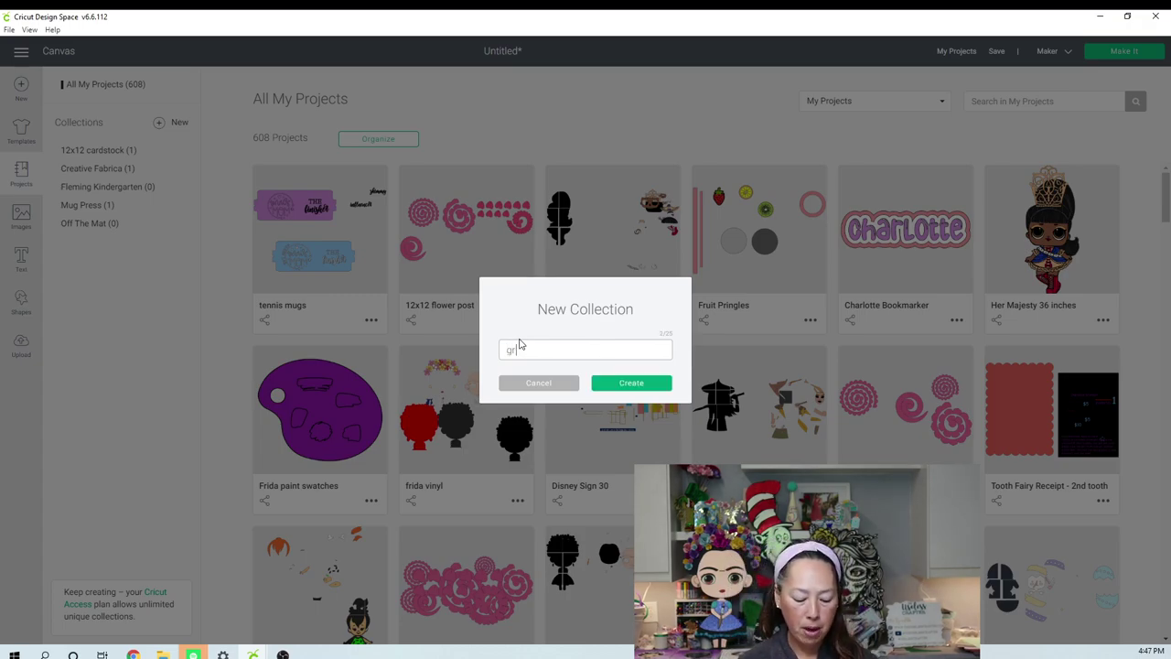
pyautogui.write('r')
pyautogui.press('BackSpace')
pyautogui.press('BackSpace')
pyautogui.write('Graduation Caps')
pyautogui.click(644, 390)
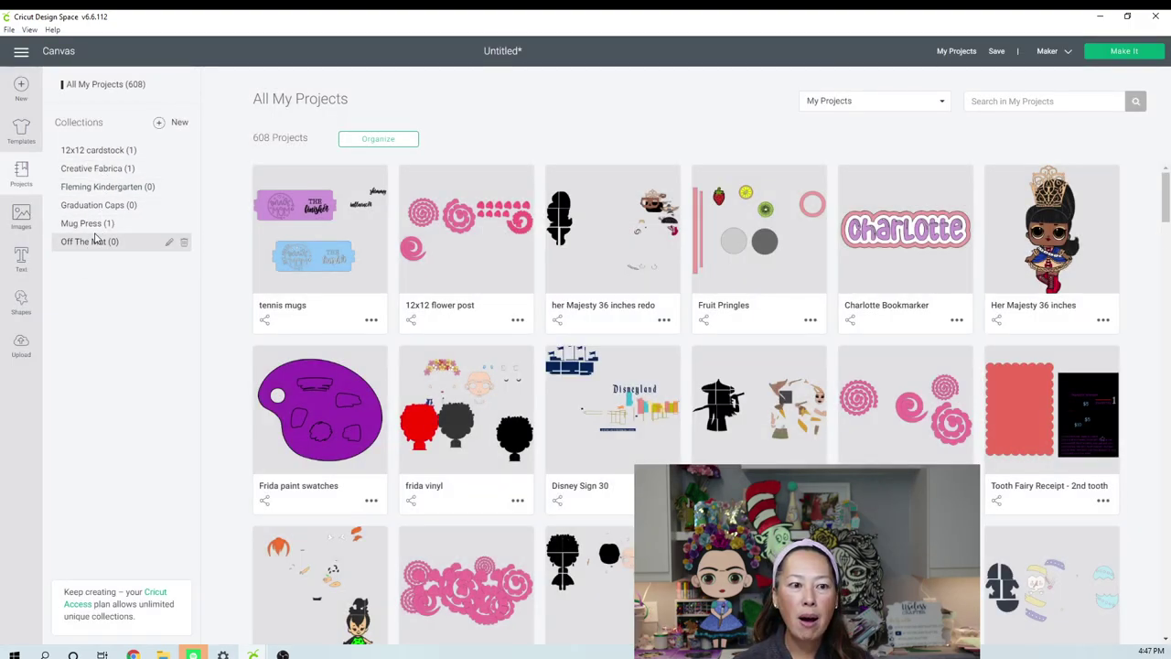
# - In Organize mode, try the tennis mugs project in the collection chooser, then cancel and deselect it
pyautogui.click(375, 140)
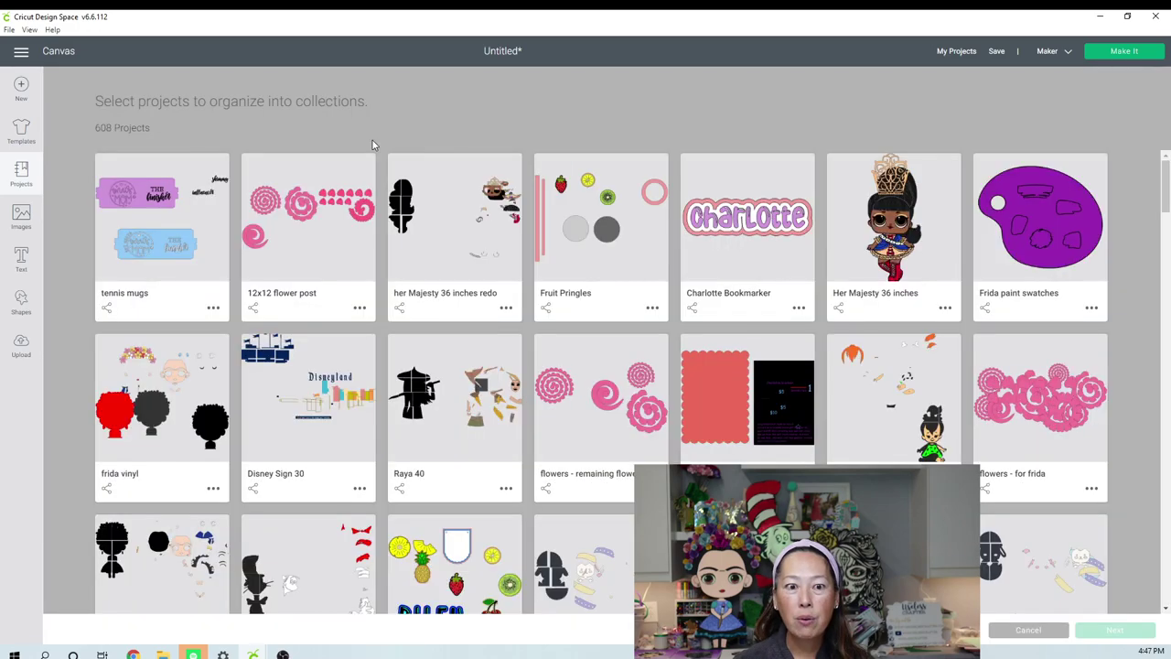
pyautogui.click(149, 192)
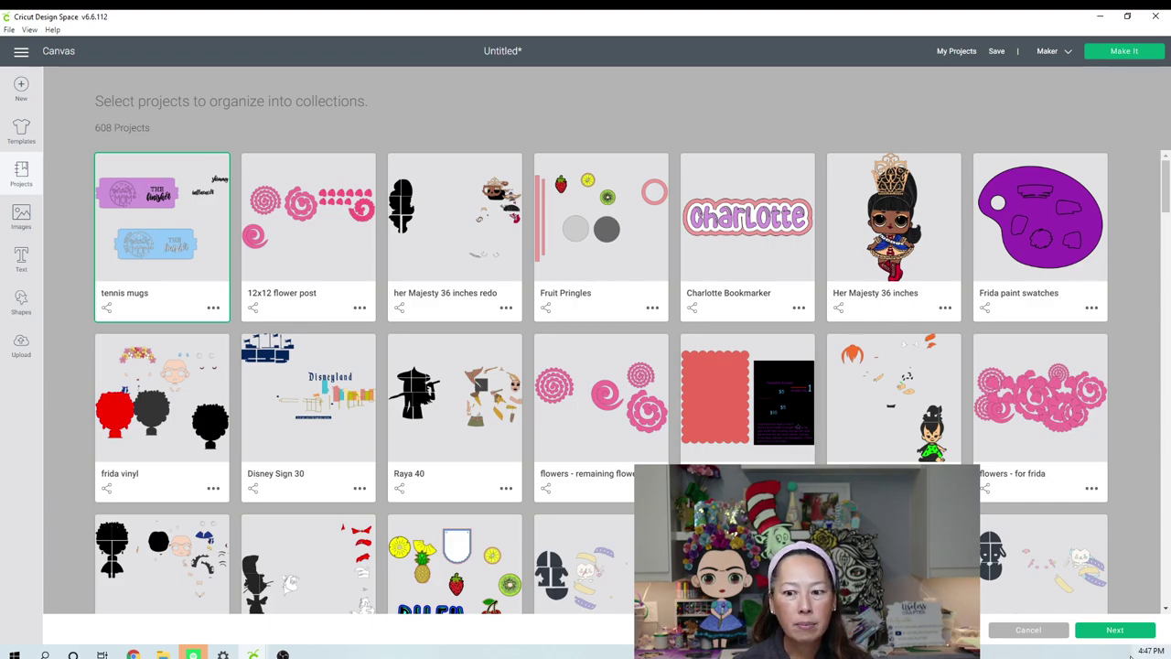
pyautogui.click(1116, 631)
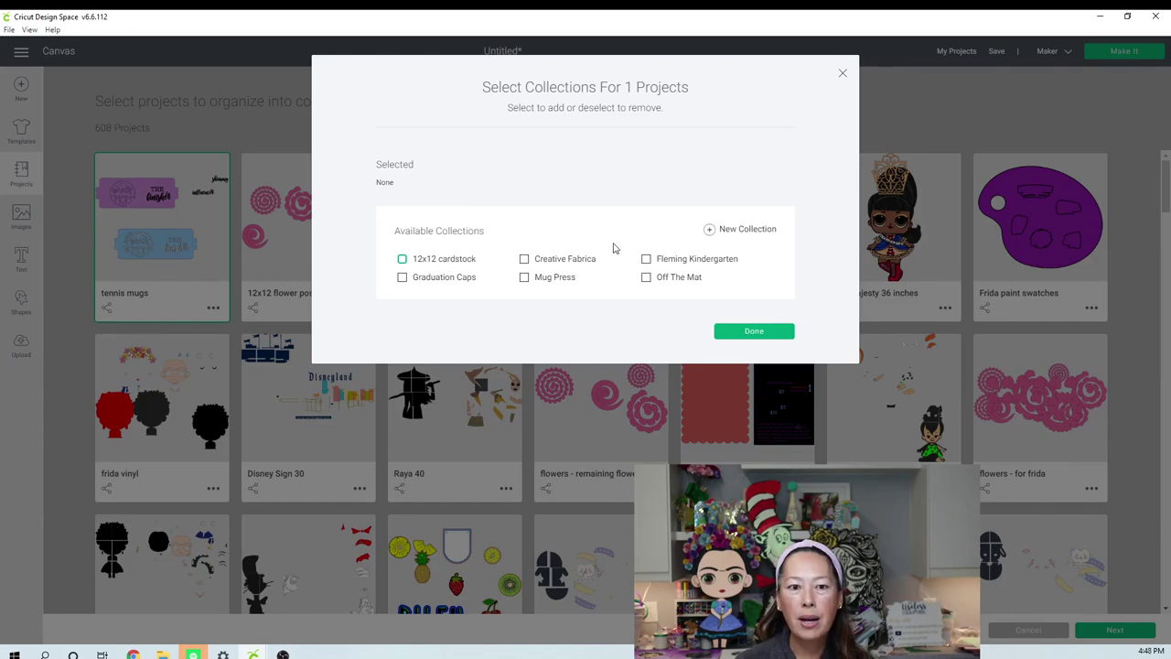
pyautogui.click(842, 72)
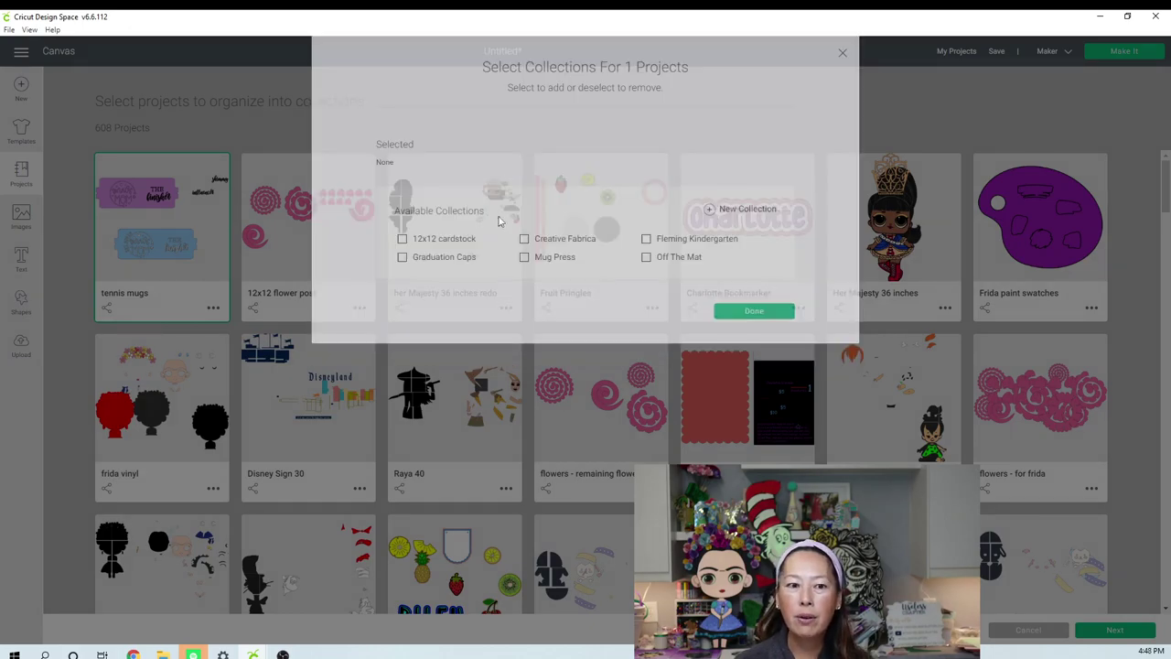
pyautogui.click(192, 225)
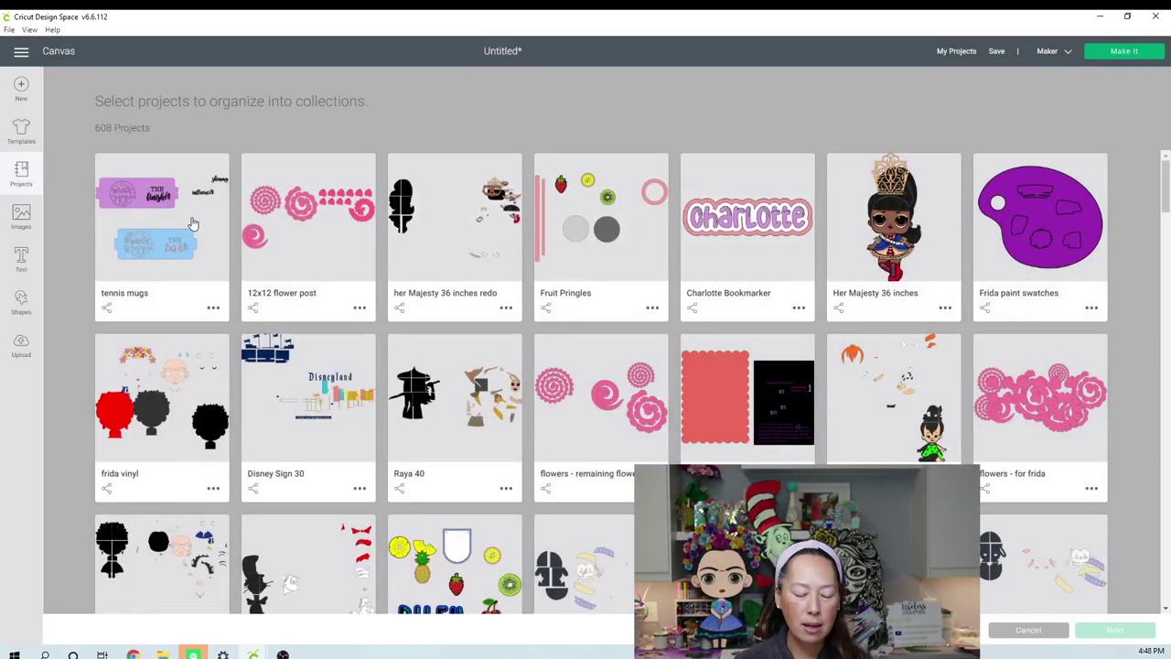
# - Select 12x12 flower post, both Her Majesty designs, Fruit Pringles and Charlotte Bookmarker
pyautogui.click(305, 236)
pyautogui.click(482, 226)
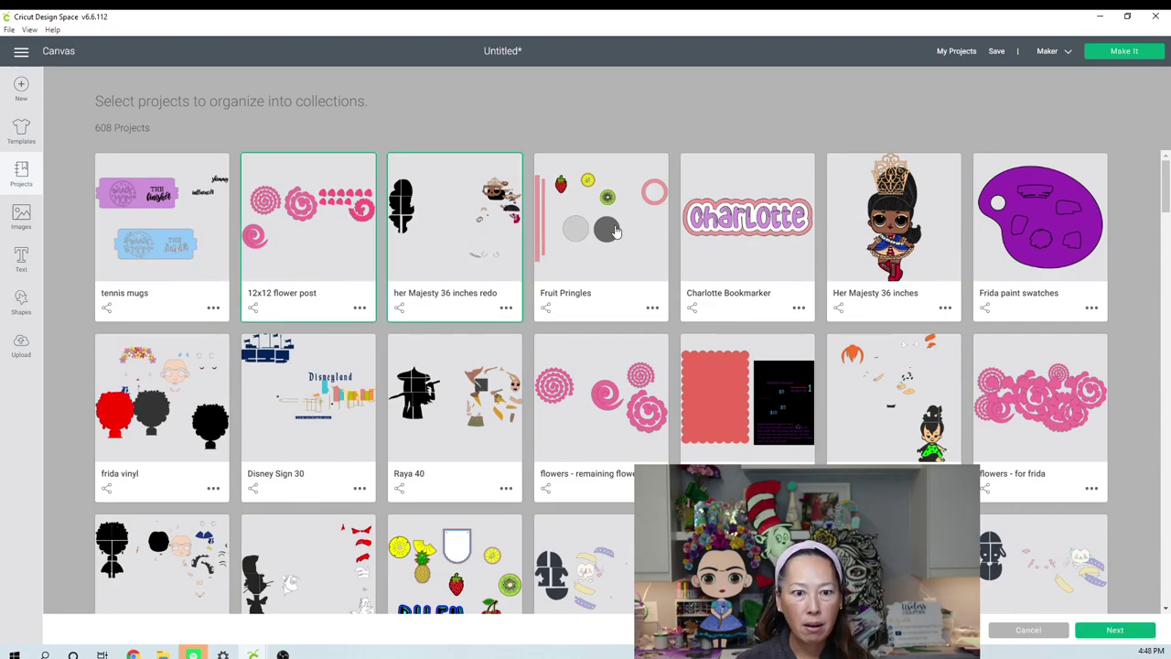
pyautogui.click(615, 233)
pyautogui.click(734, 234)
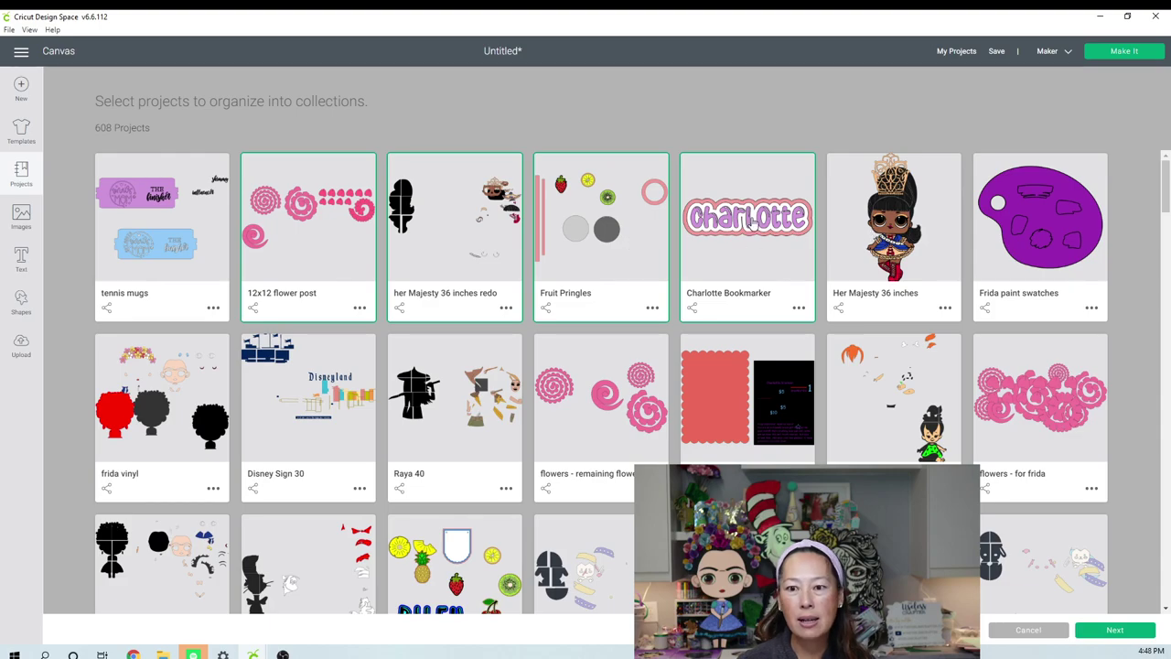
pyautogui.click(912, 241)
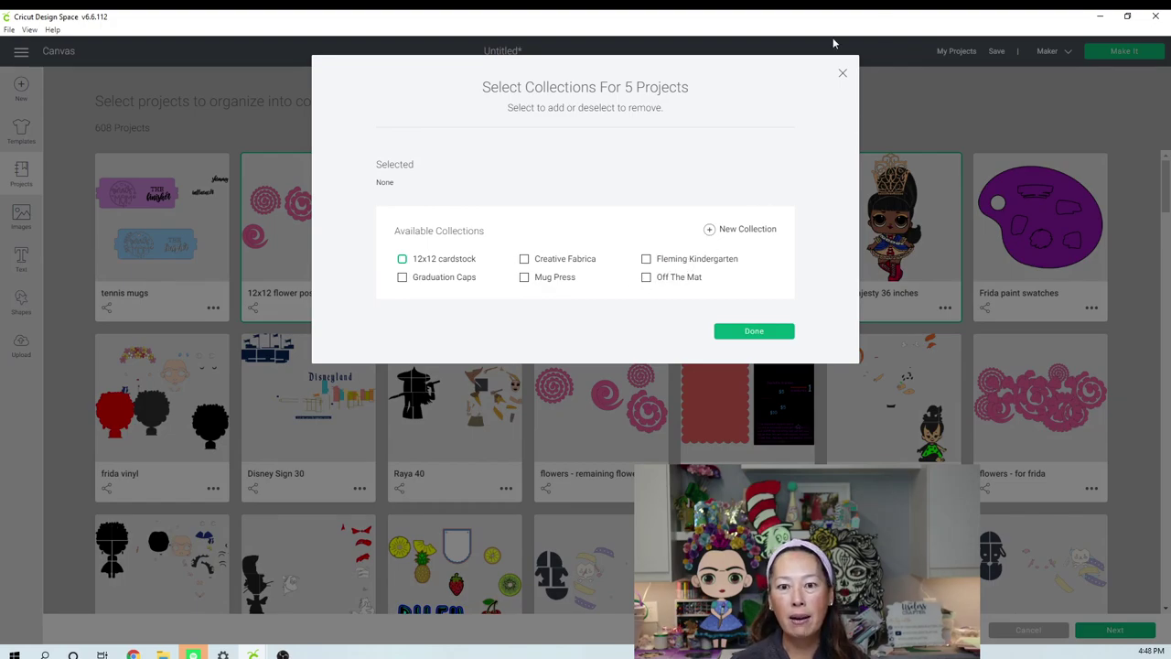
pyautogui.click(843, 74)
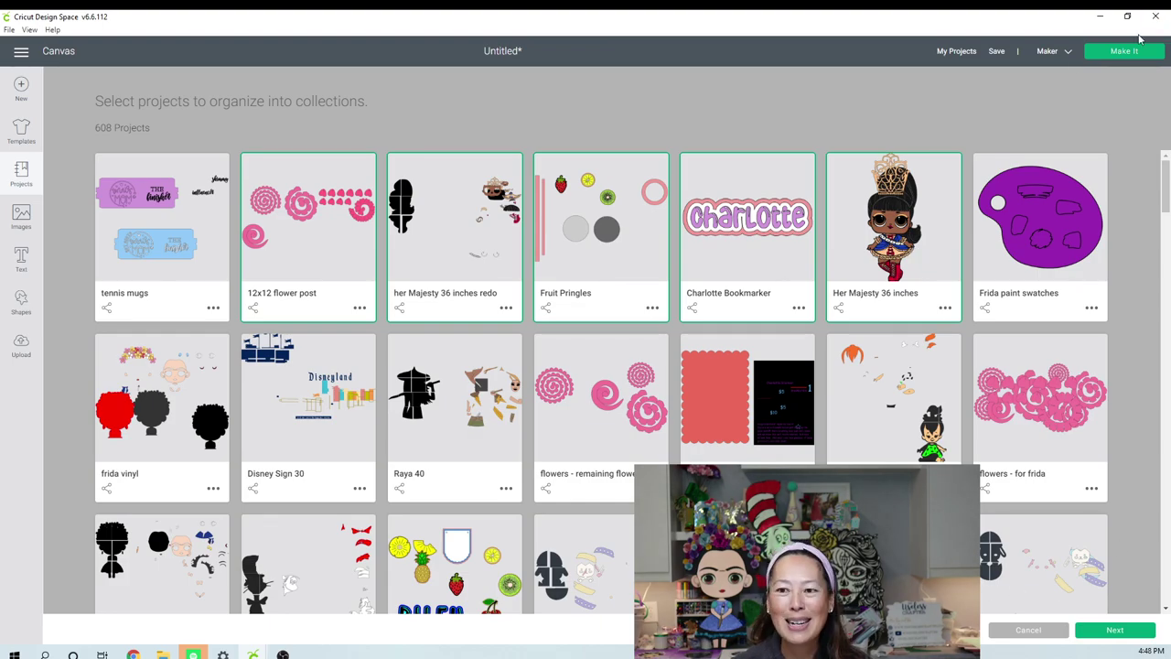
# - Replace the canvas with a new one and add a text layer in Haniberryku, size 72
pyautogui.click(21, 85)
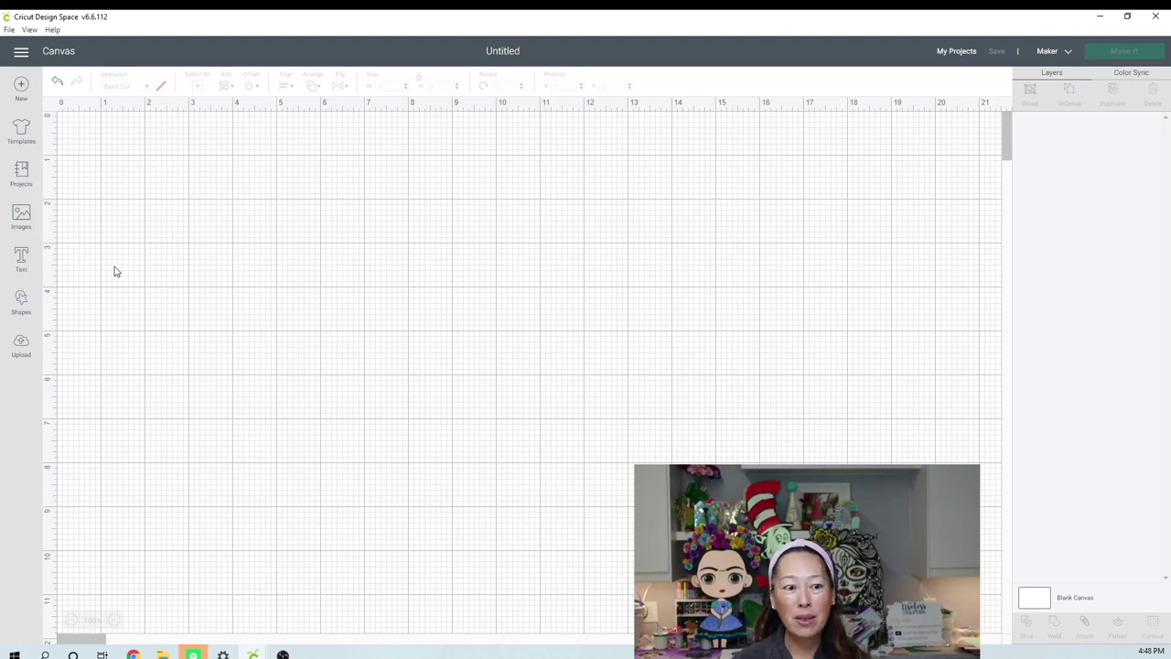
pyautogui.click(21, 259)
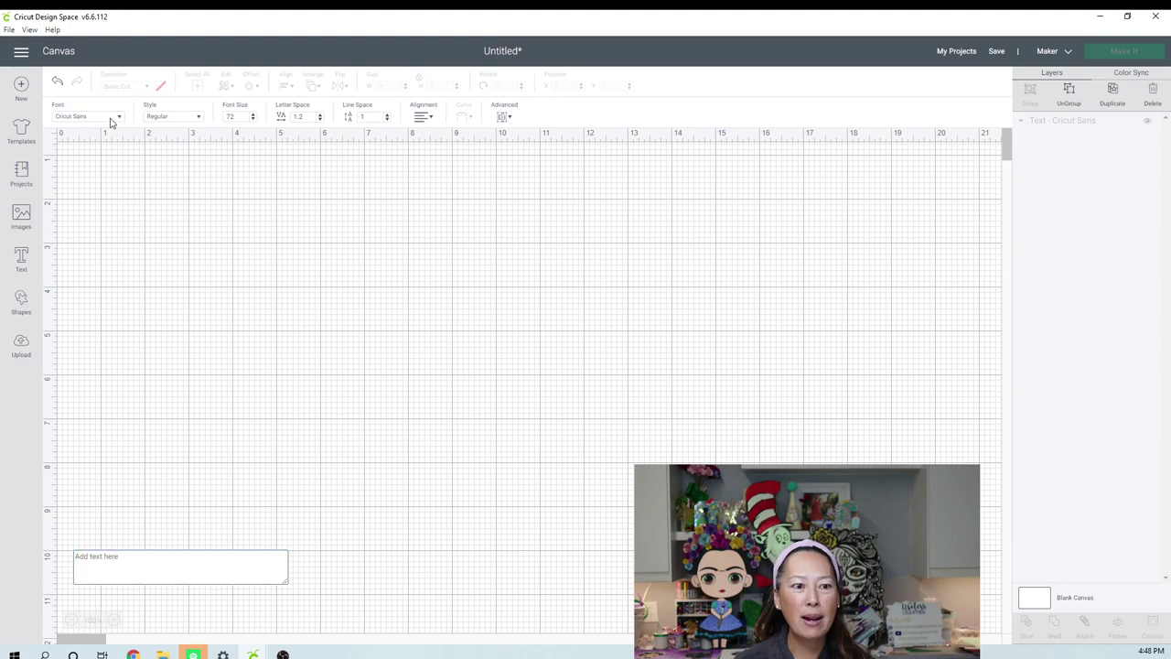
pyautogui.click(112, 121)
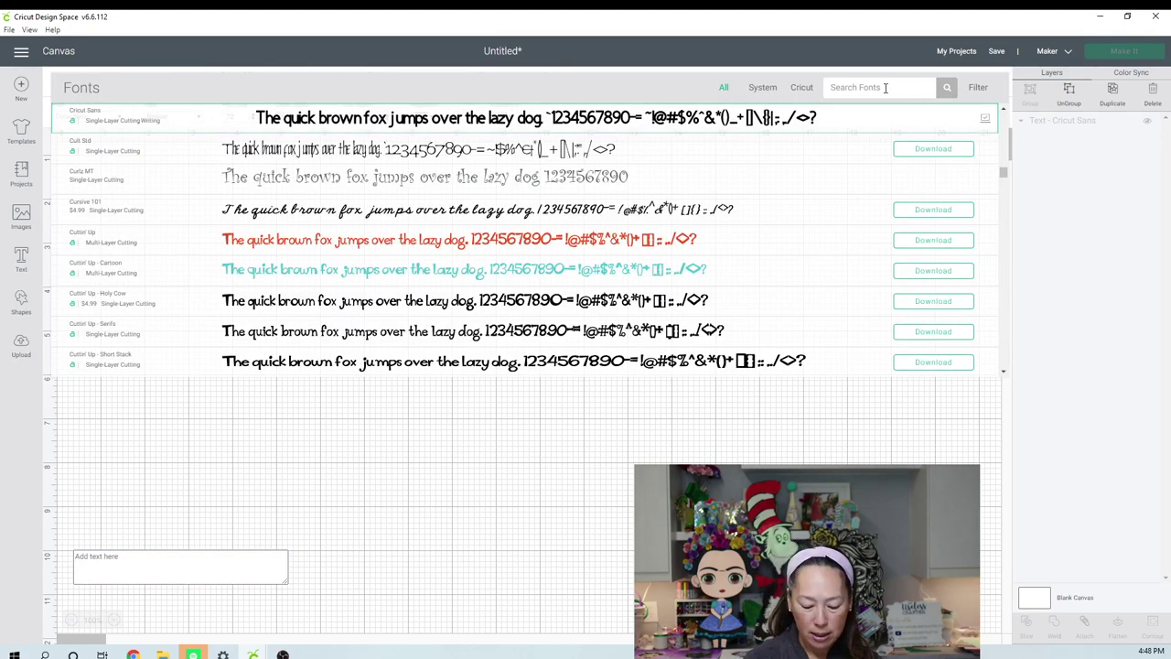
pyautogui.click(885, 87)
pyautogui.write('hanive')
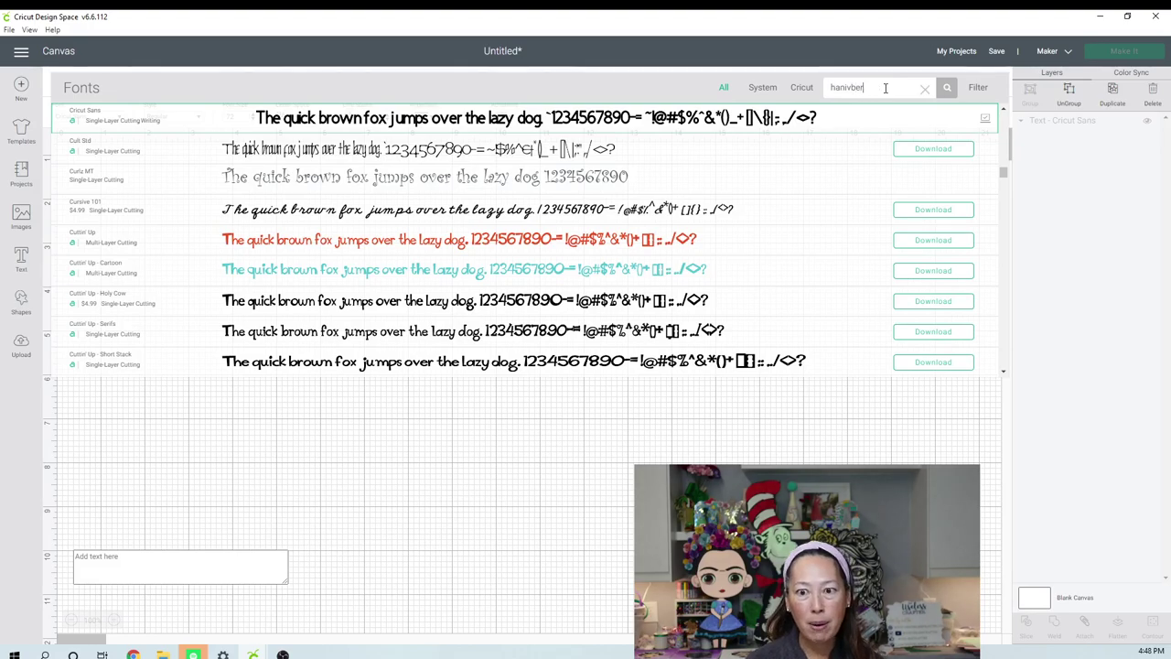
pyautogui.write('r')
pyautogui.write('berr')
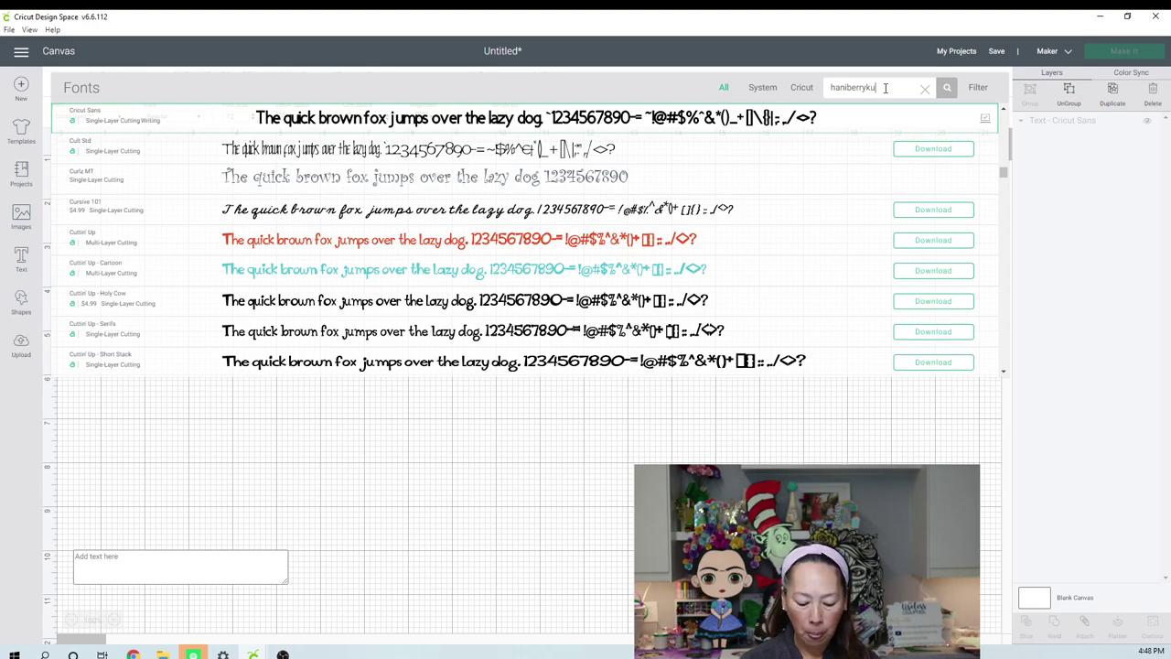
pyautogui.write('yku')
pyautogui.click(438, 119)
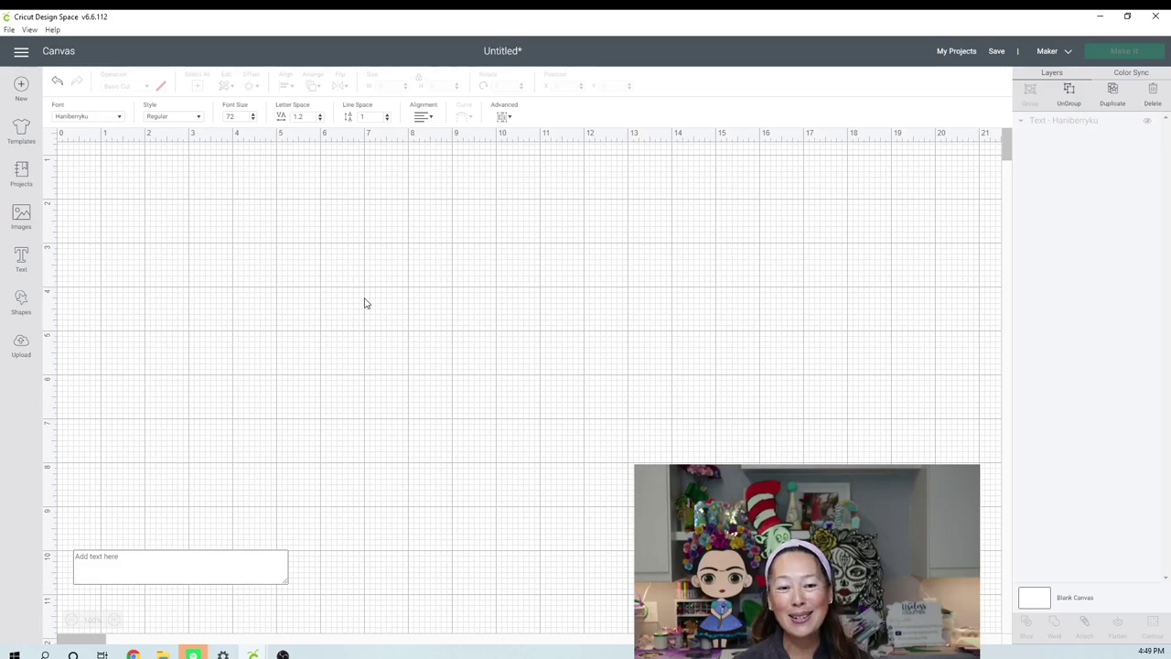
# - Type 'hello', enlarge it to about 9.256 × 3.187 in, and center it
pyautogui.click(203, 554)
pyautogui.write('hello')
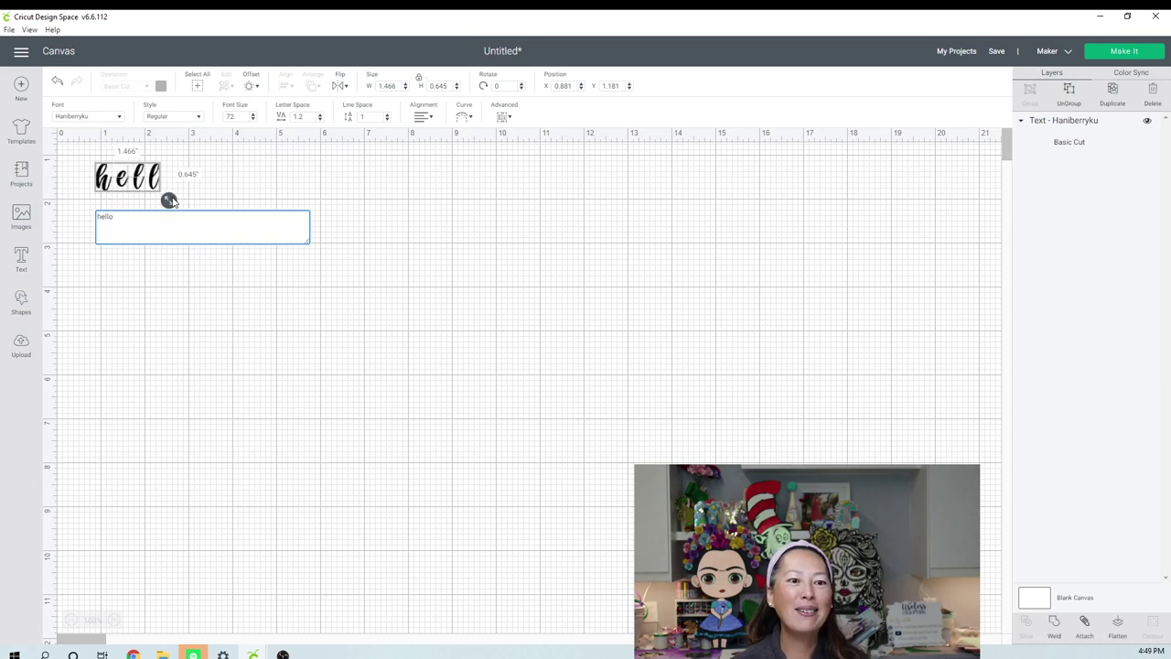
pyautogui.moveTo(188, 202); pyautogui.dragTo(510, 312)
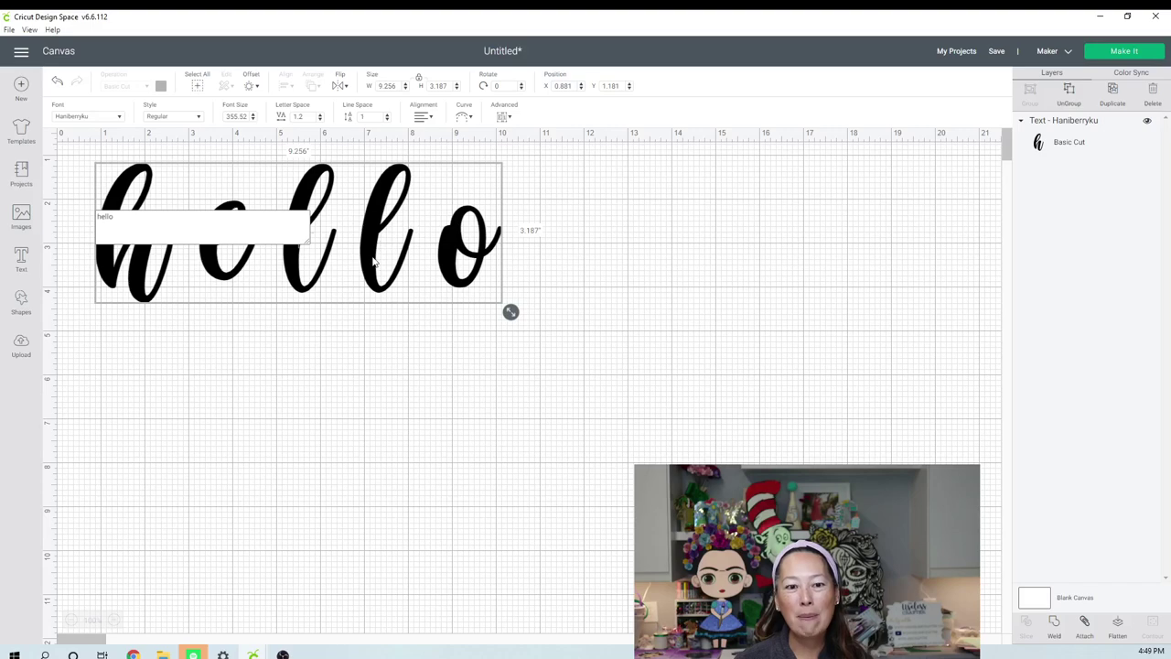
pyautogui.moveTo(383, 247); pyautogui.dragTo(585, 307)
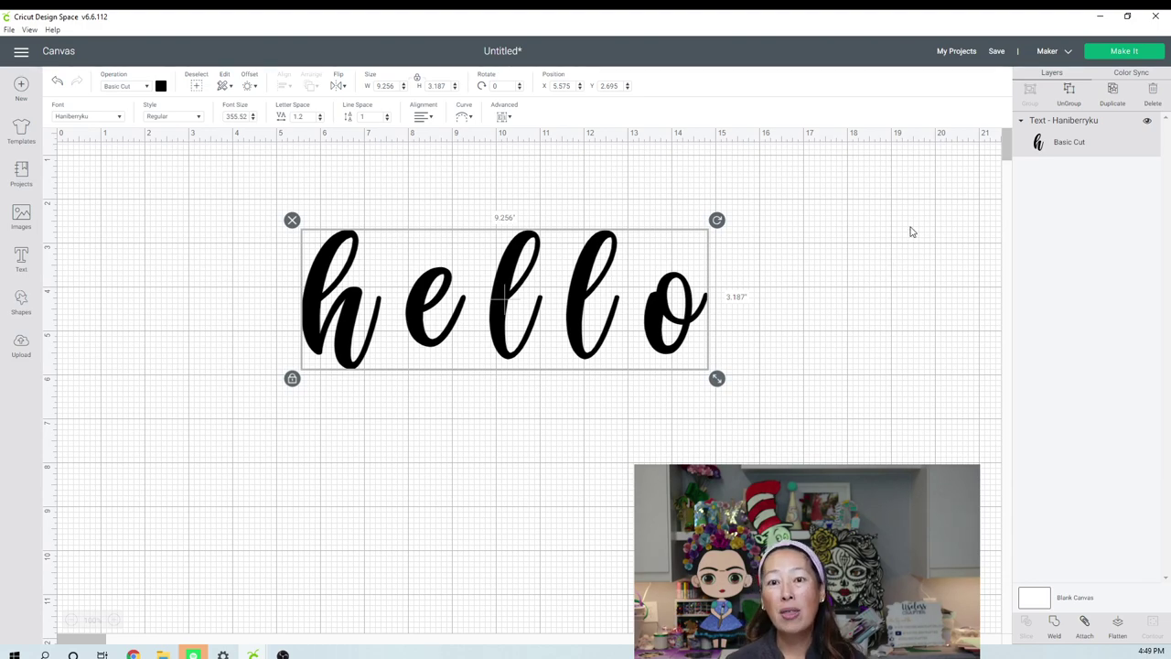
# - Split hello into letters, push them together to overlap, and marquee-select all five
pyautogui.click(1075, 98)
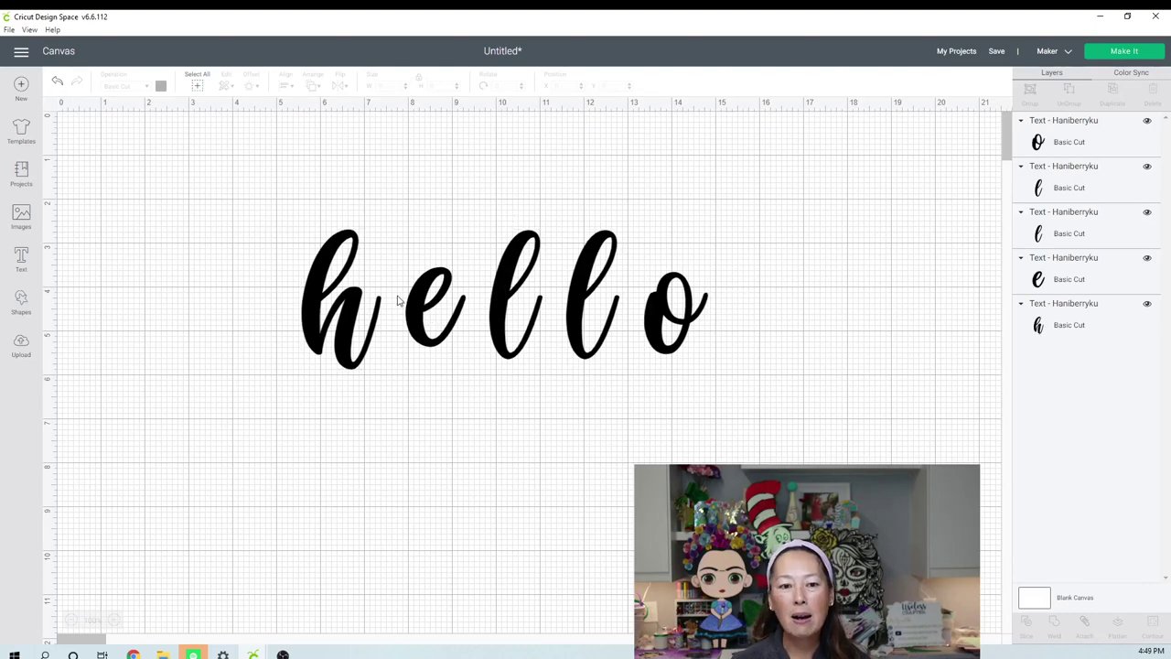
pyautogui.moveTo(402, 300); pyautogui.dragTo(374, 300)
pyautogui.moveTo(503, 309); pyautogui.dragTo(431, 309)
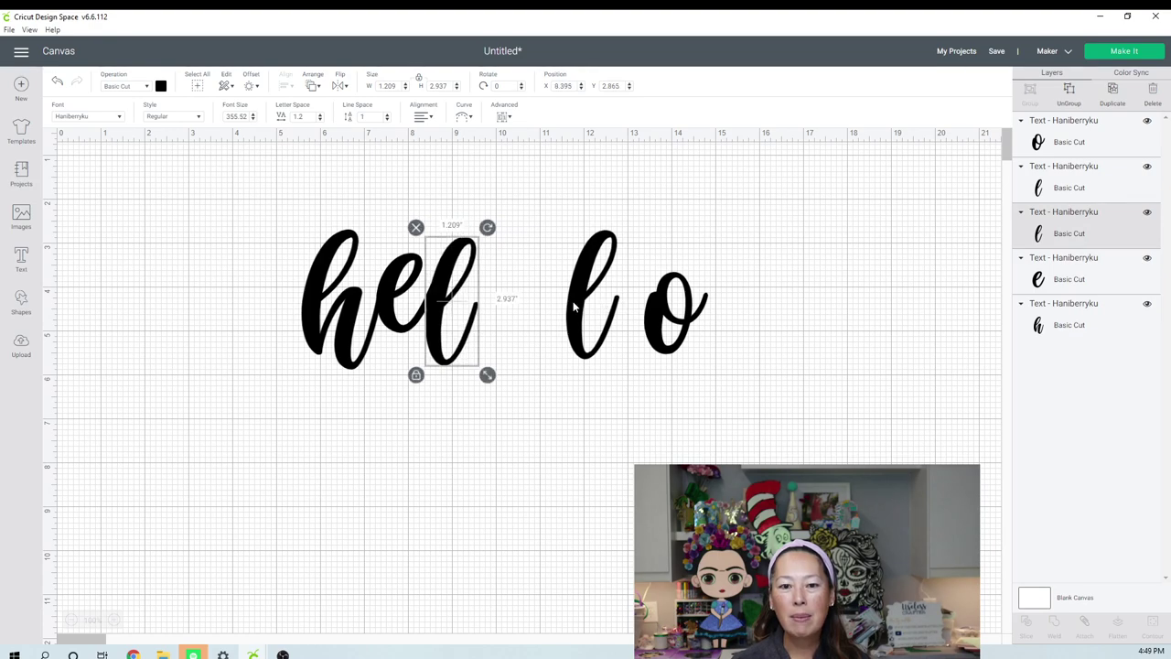
pyautogui.moveTo(577, 311); pyautogui.dragTo(474, 322)
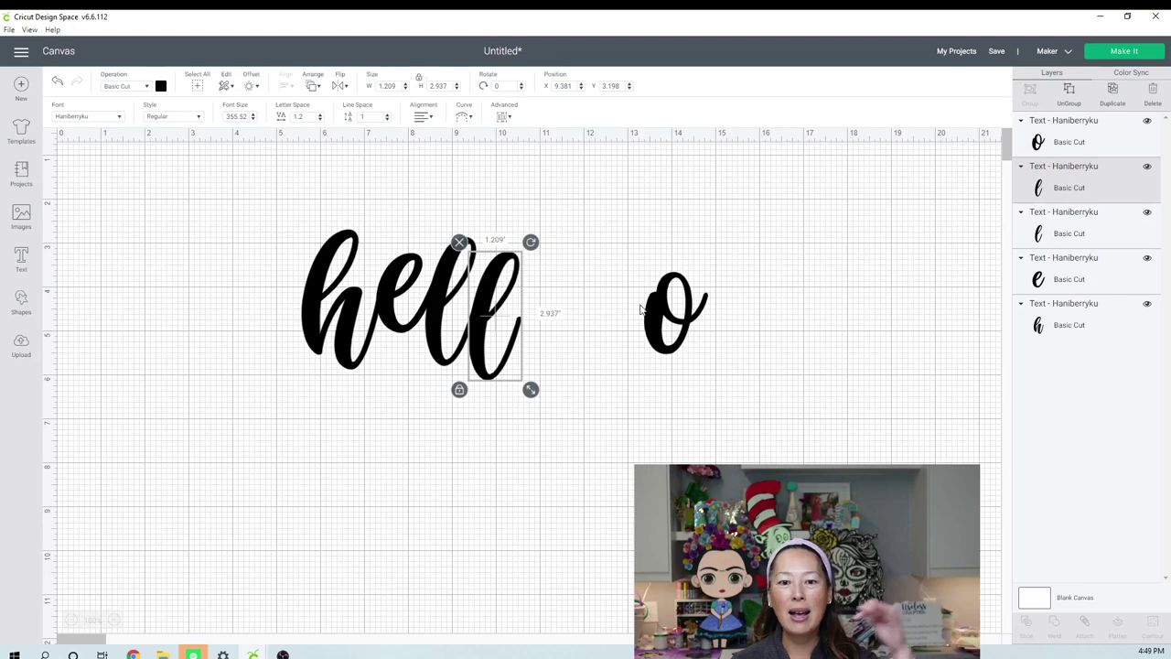
pyautogui.moveTo(670, 314); pyautogui.dragTo(540, 314)
pyautogui.click(711, 316)
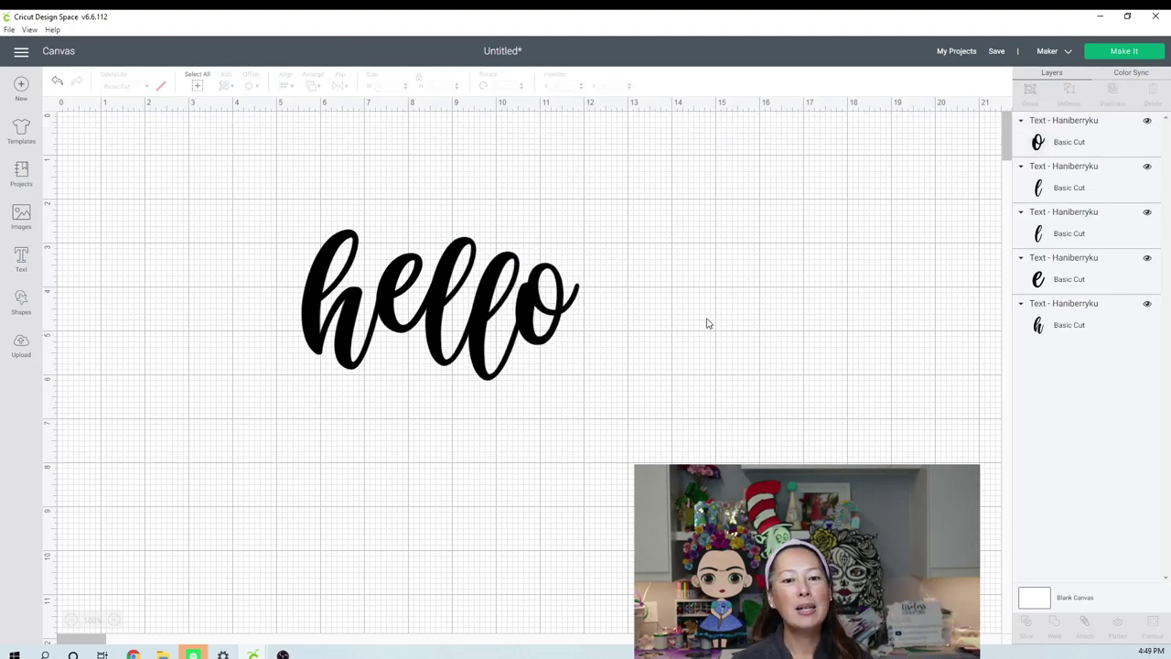
pyautogui.moveTo(222, 186); pyautogui.dragTo(657, 457)
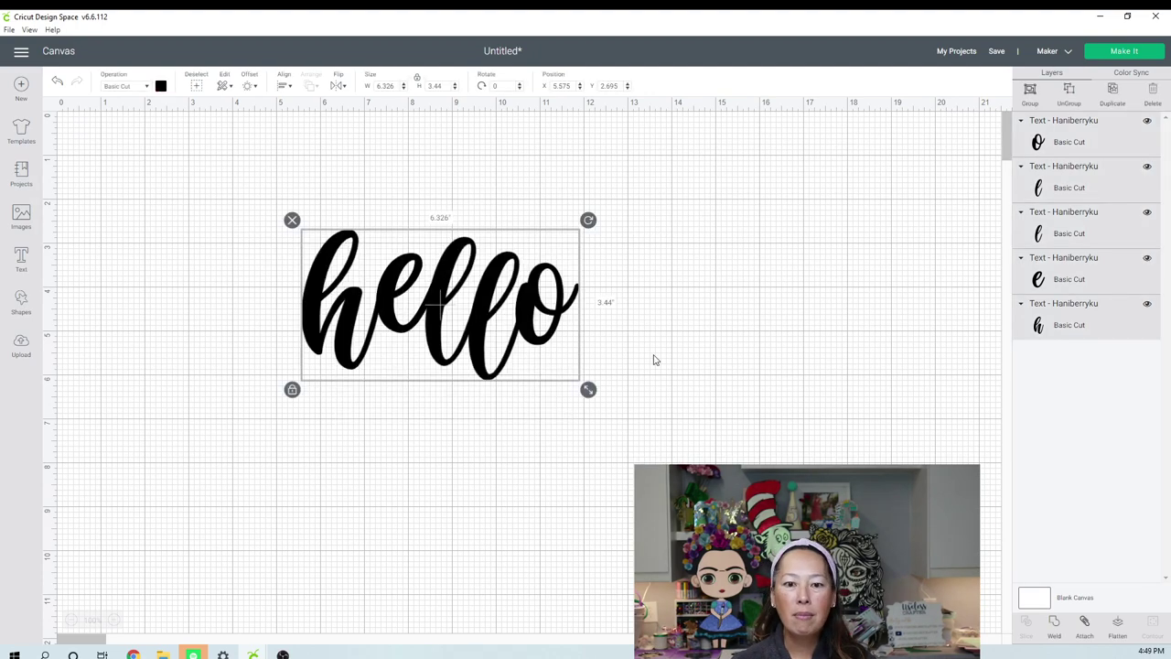
# - Weld the hello letters into one 6.326 × 3.44 in shape and select it
pyautogui.click(1052, 622)
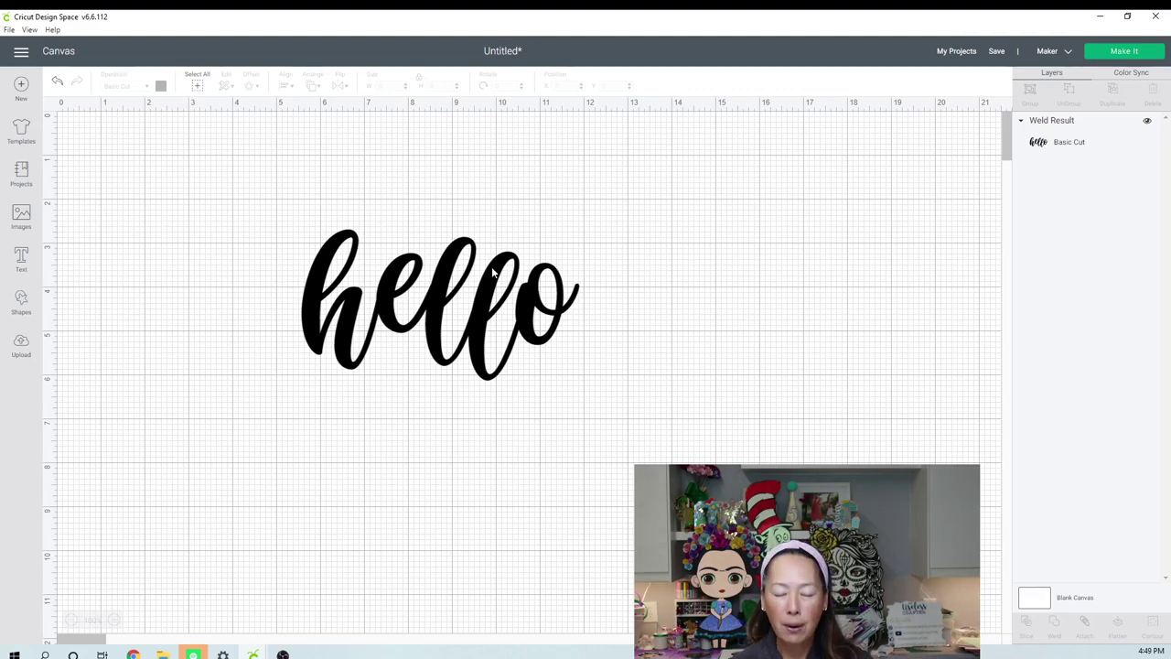
pyautogui.click(430, 291)
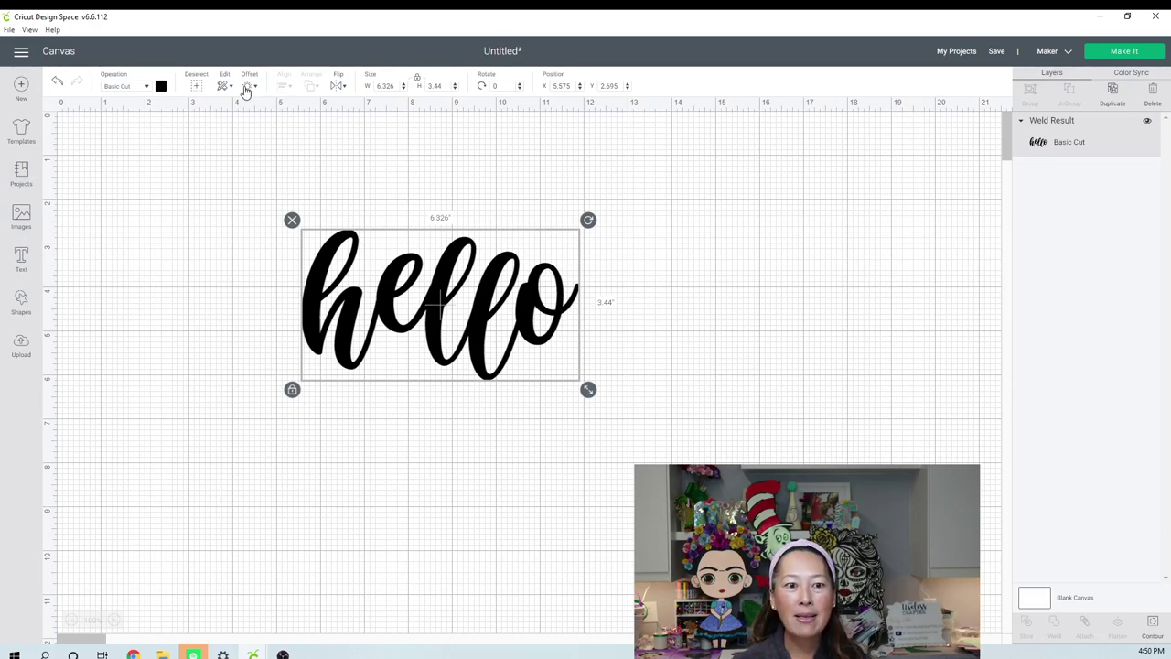
# - Add a 0.319 in rounded-corner offset around the welded hello
pyautogui.click(247, 86)
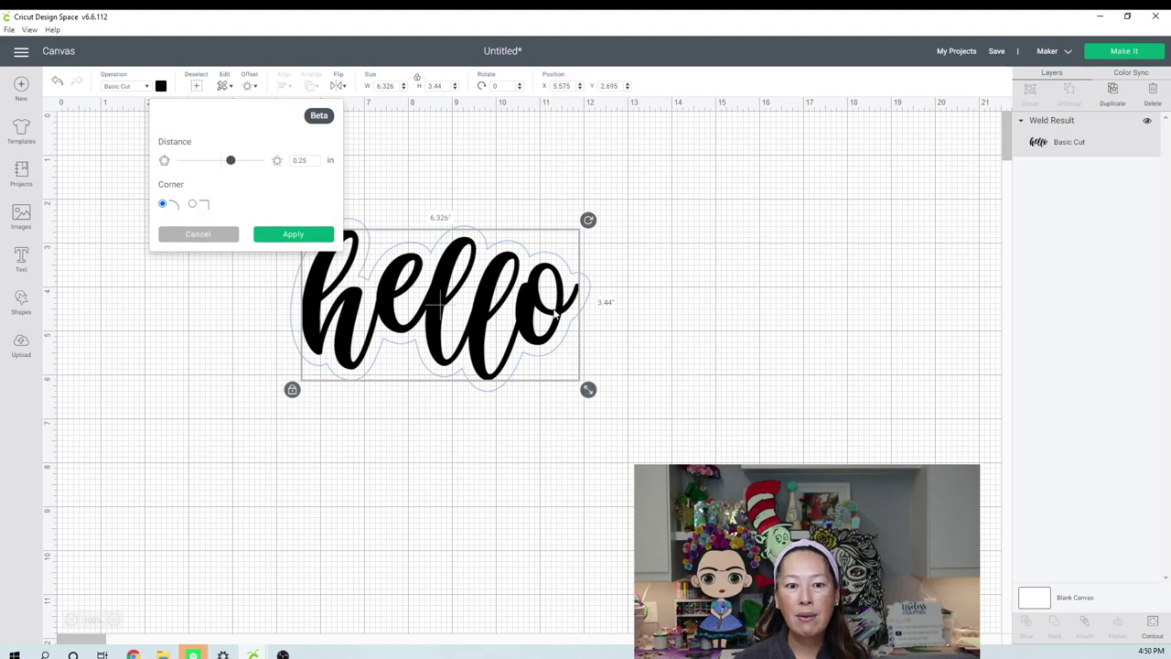
pyautogui.moveTo(230, 161)
pyautogui.mouseDown()
pyautogui.moveTo(259, 172)
pyautogui.moveTo(234, 164)
pyautogui.mouseUp()
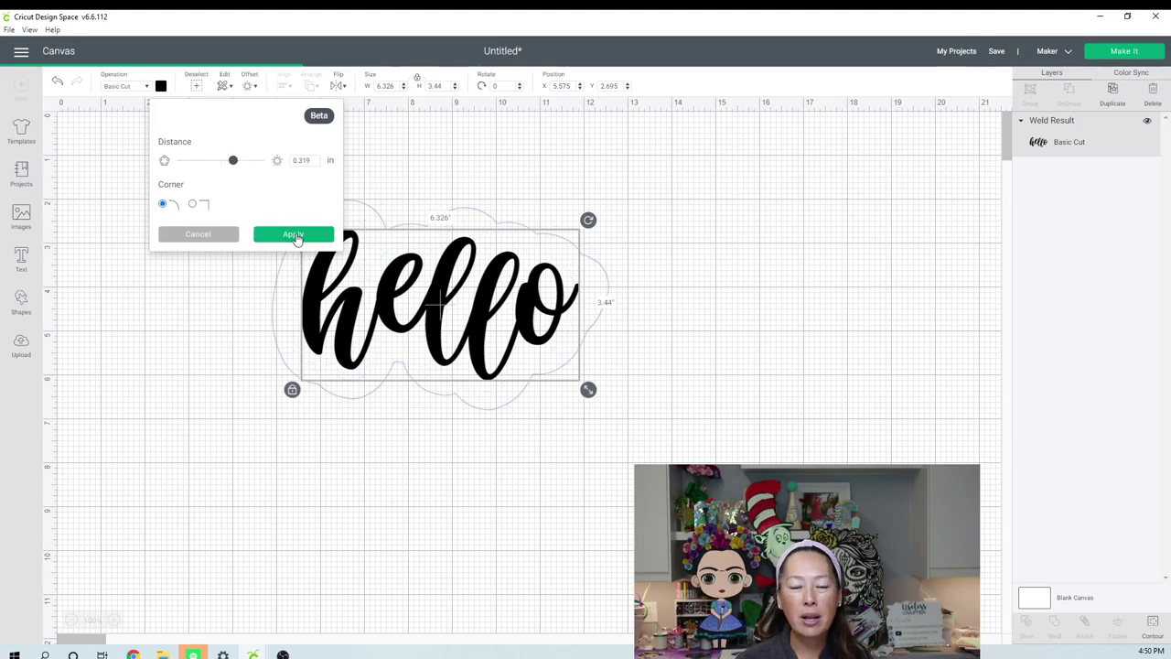
pyautogui.click(294, 235)
pyautogui.click(489, 317)
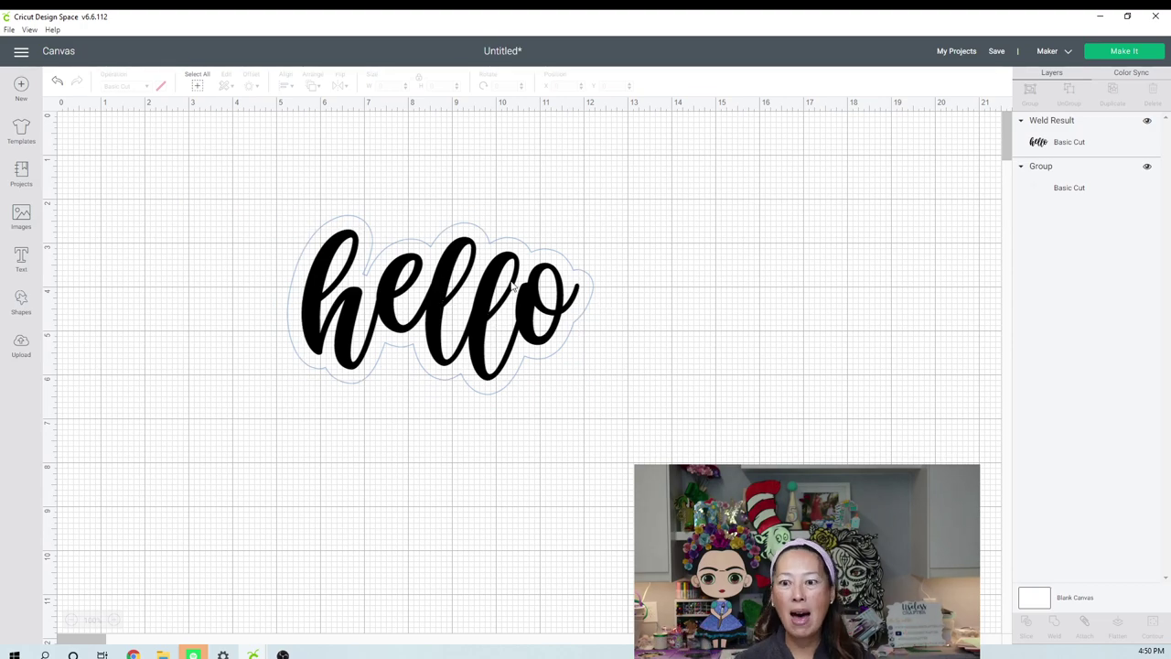
# - Color the offset outline around hello light purple from the Material colors
pyautogui.click(1084, 188)
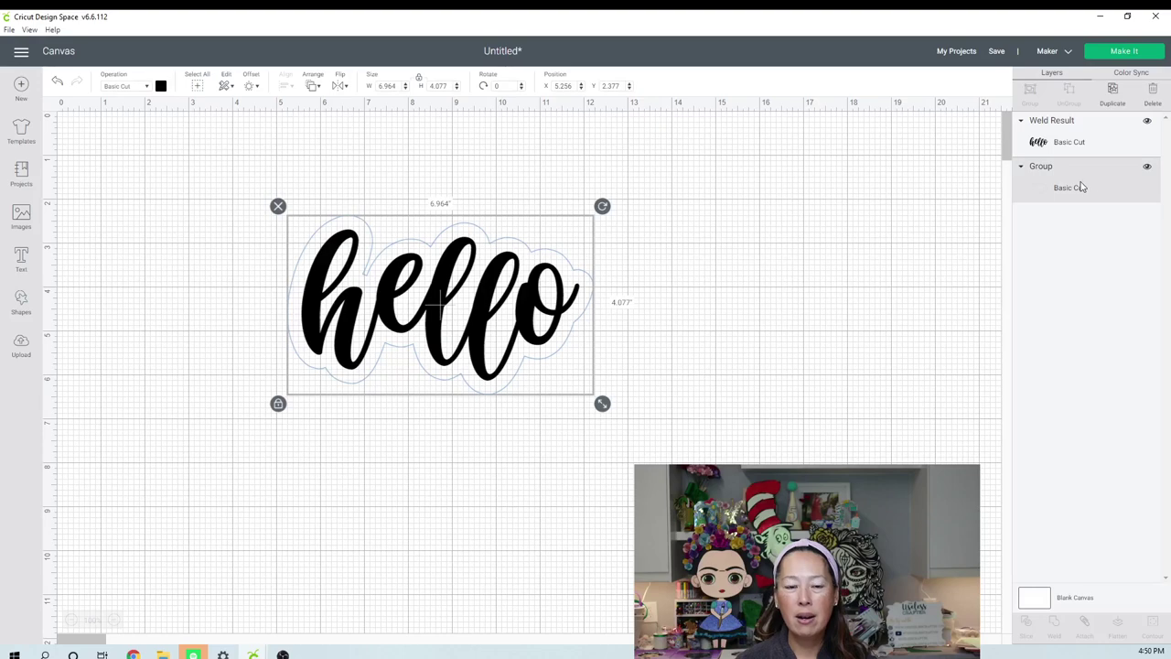
pyautogui.click(1078, 141)
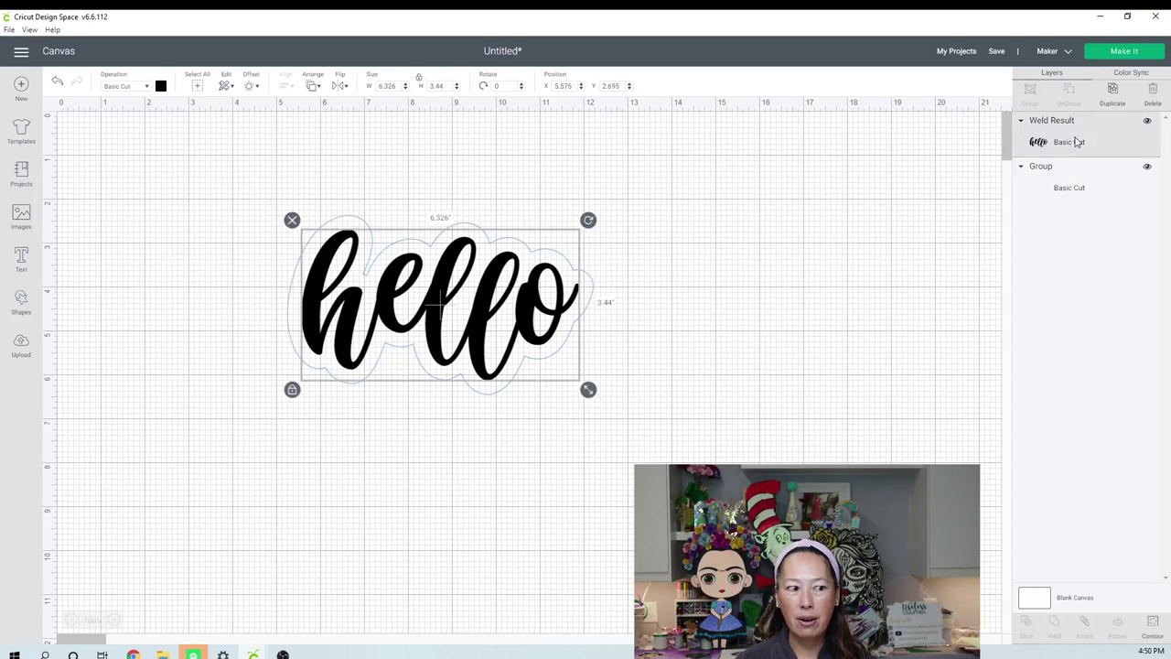
pyautogui.click(1067, 181)
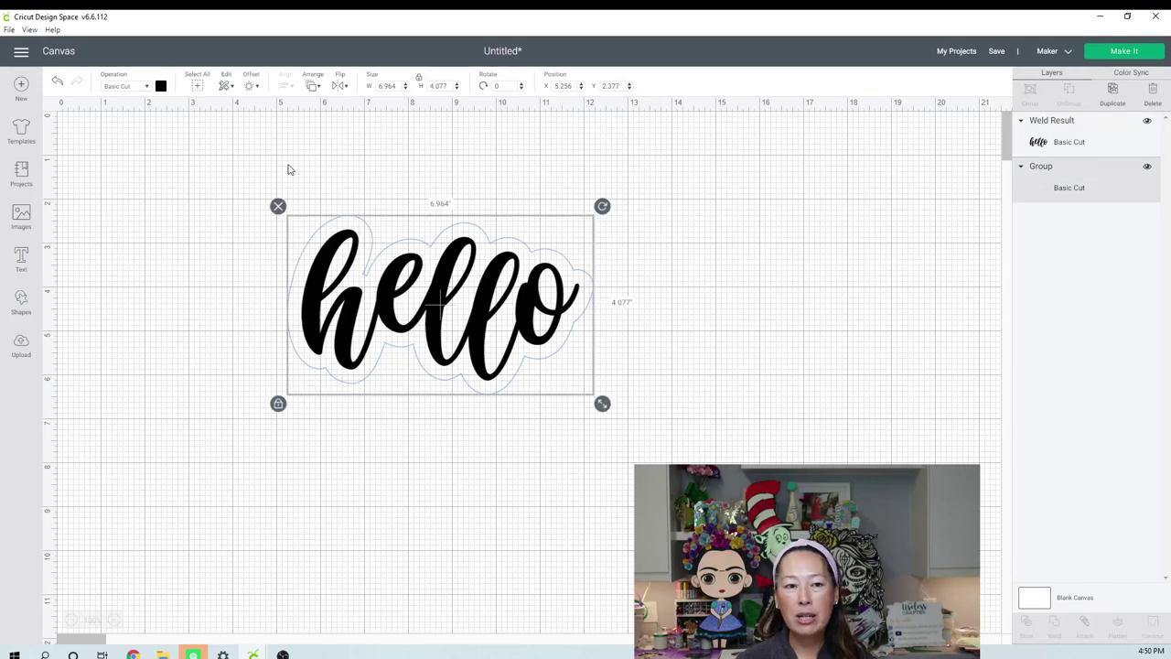
pyautogui.click(161, 86)
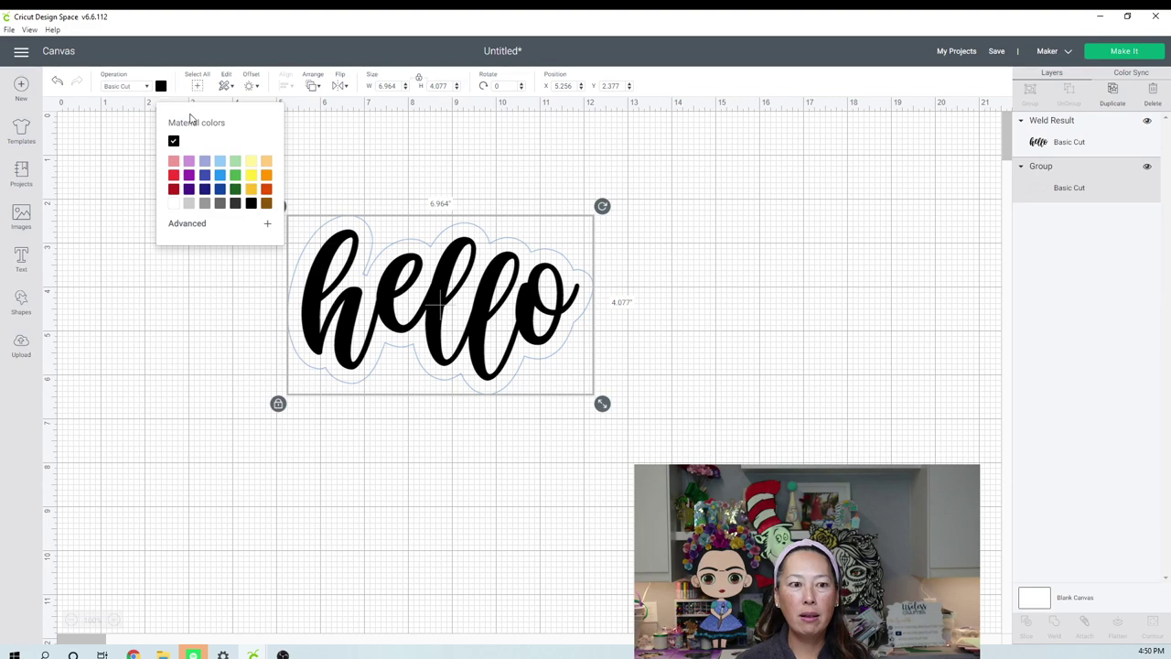
pyautogui.click(188, 161)
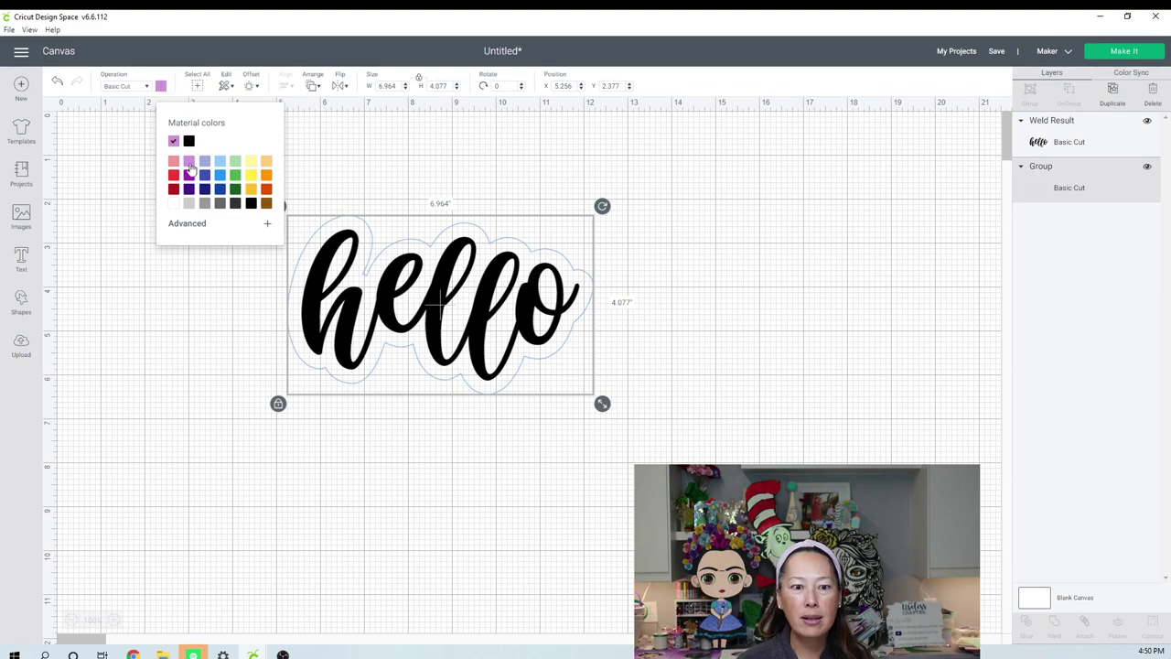
pyautogui.click(194, 304)
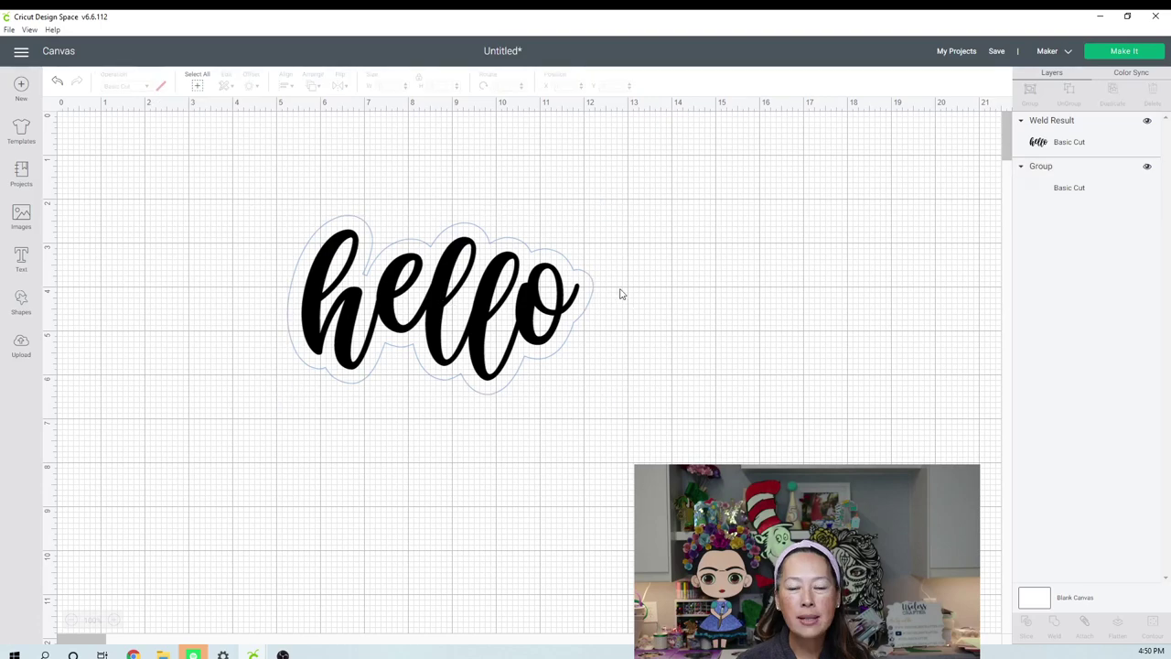
pyautogui.click(1076, 181)
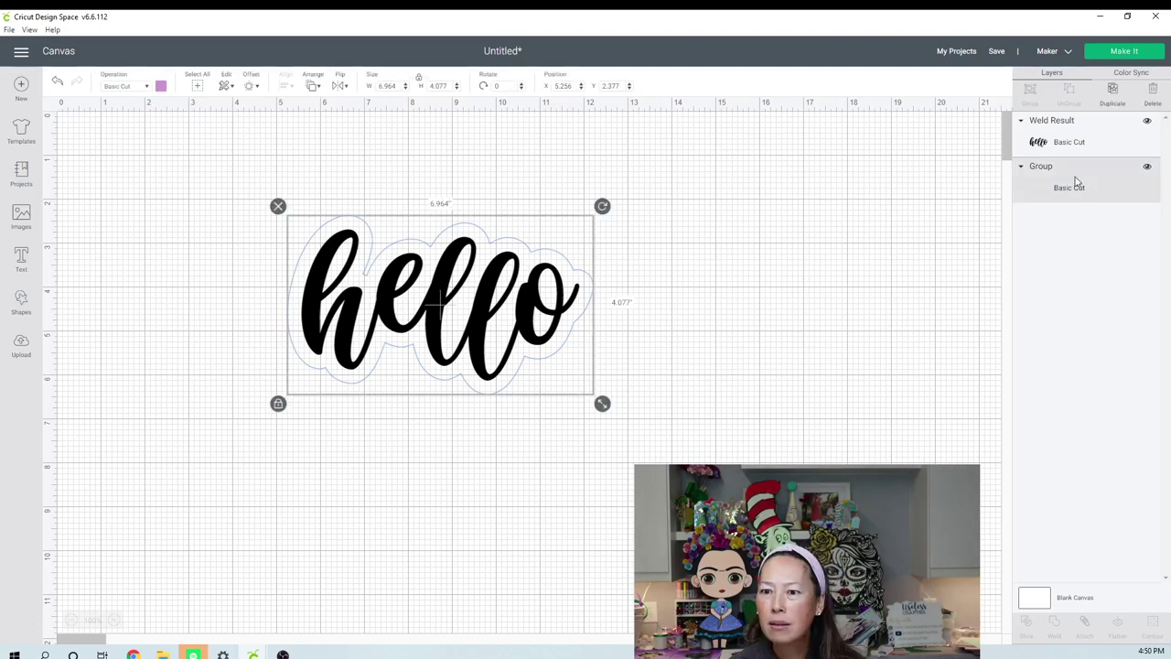
pyautogui.click(161, 85)
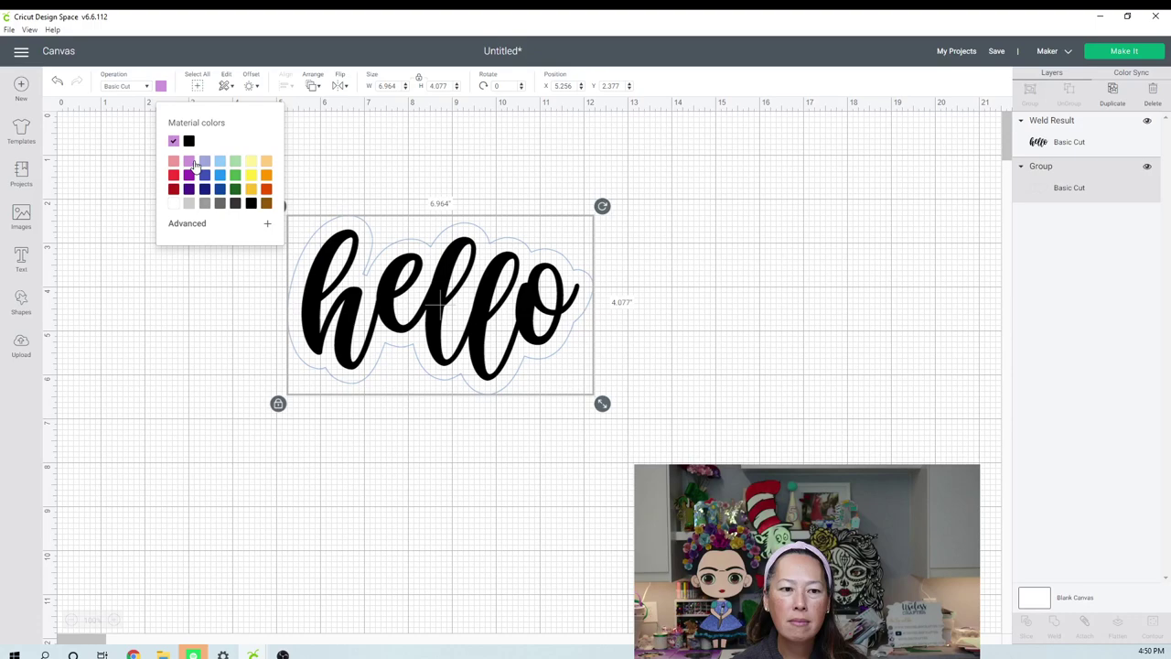
pyautogui.click(457, 266)
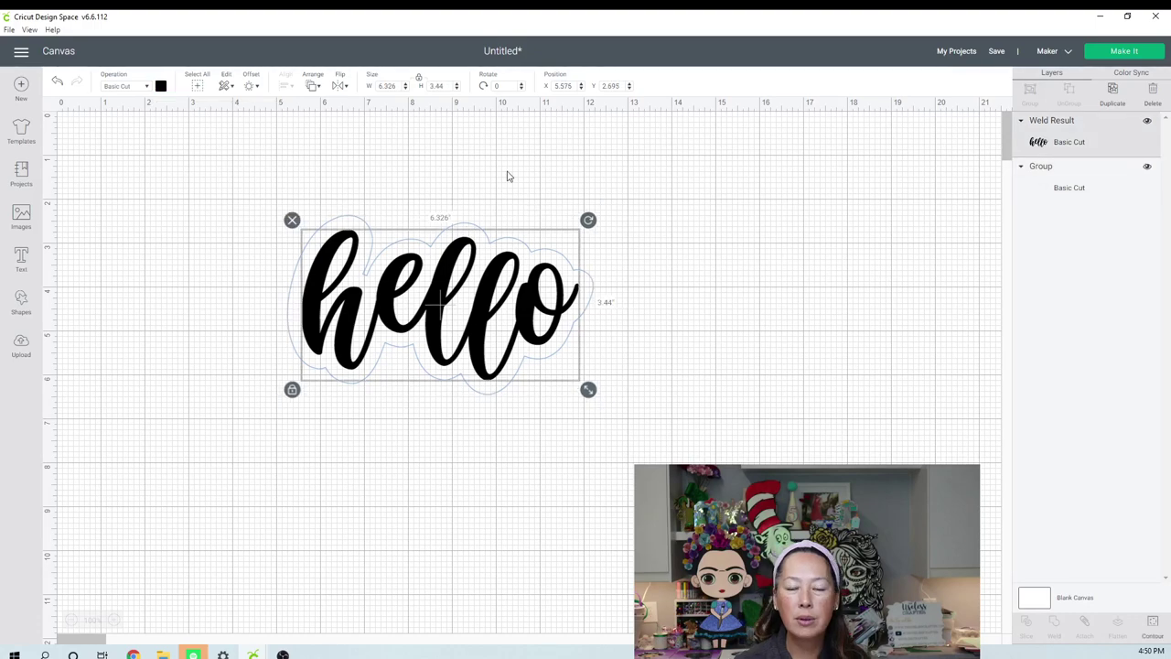
# - Select all and add one welded black offset around hello and its purple outline
pyautogui.hotkey('ctrl', 'a')
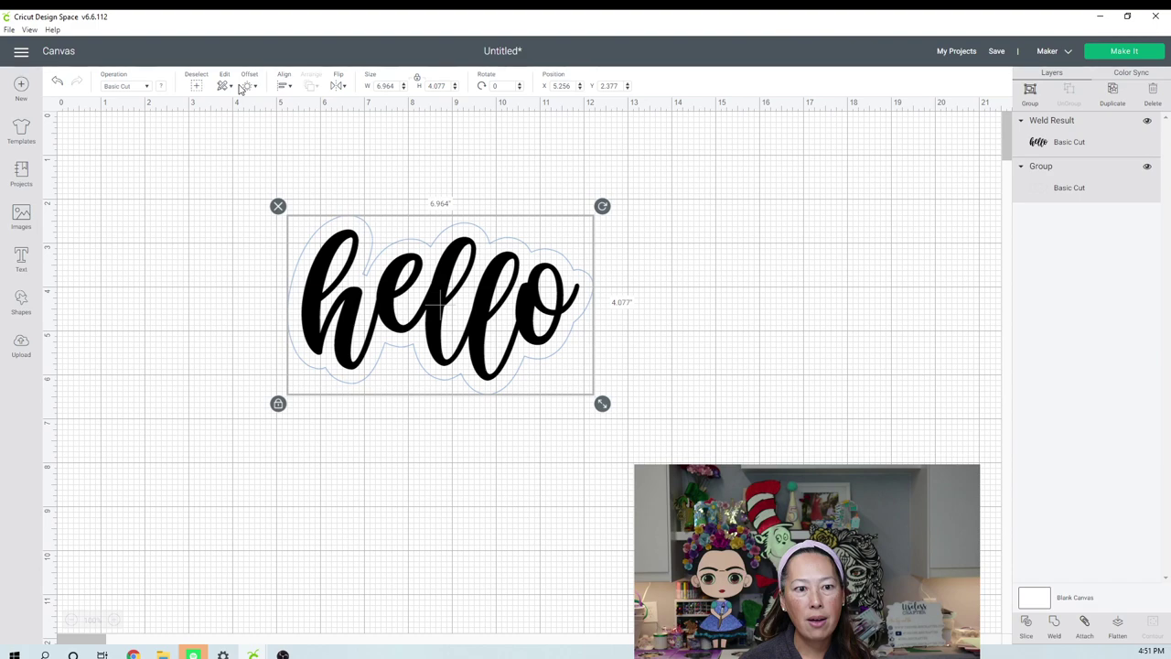
pyautogui.click(244, 85)
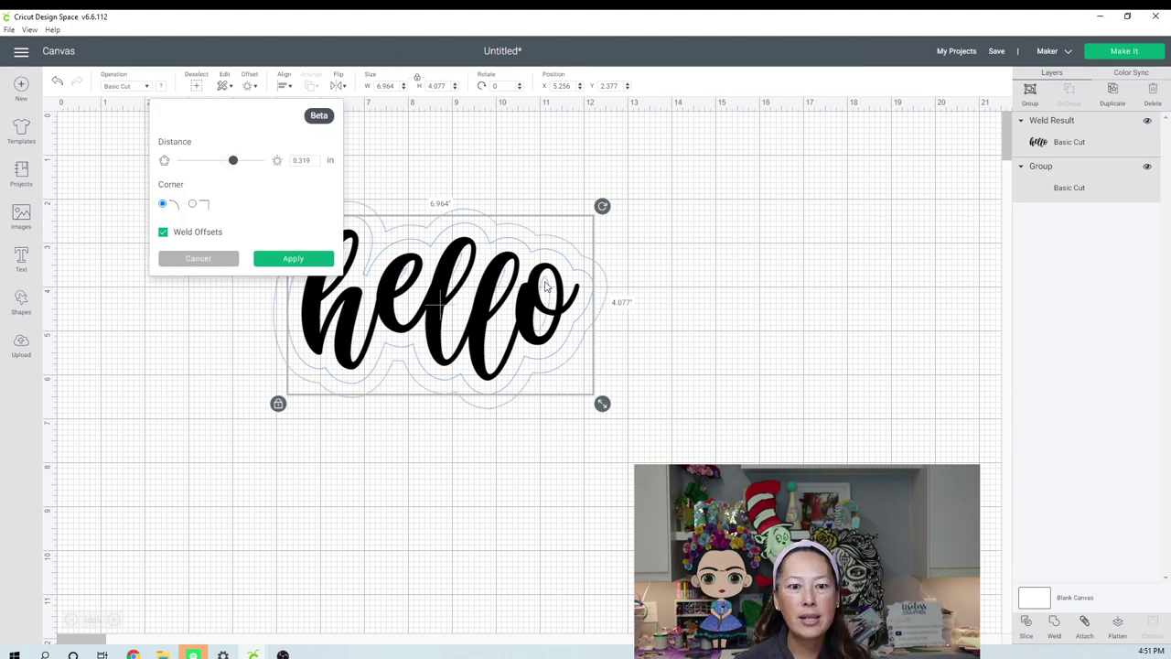
pyautogui.click(678, 282)
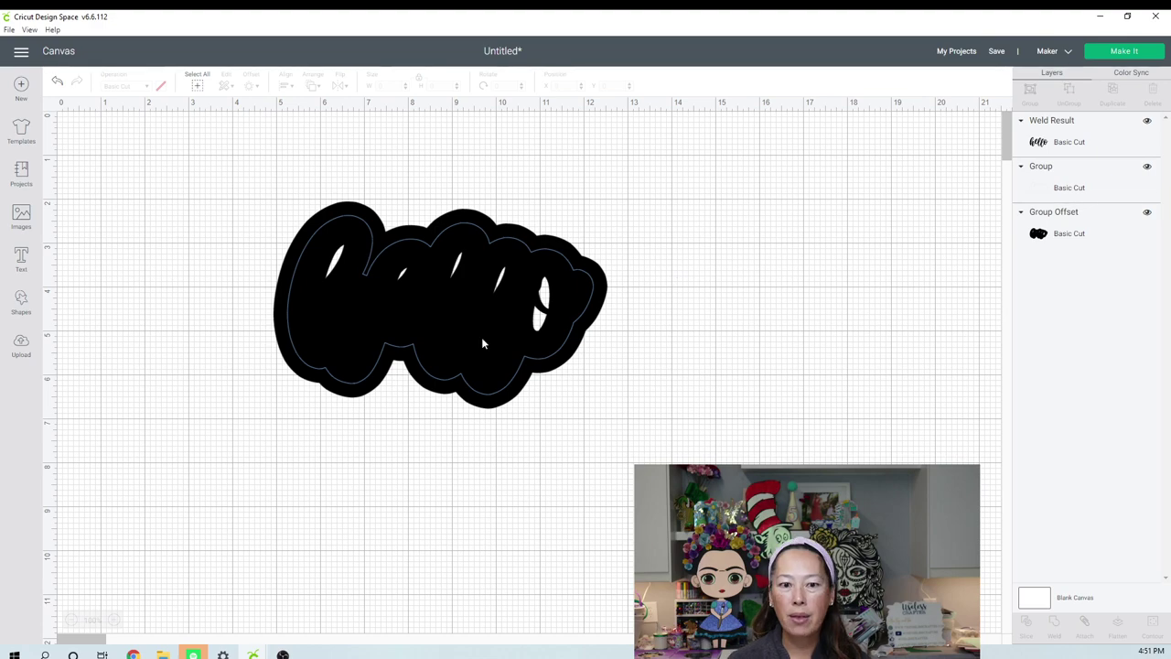
# - Drag the black offset away from hello and select the purple outline
pyautogui.moveTo(483, 342); pyautogui.dragTo(653, 308)
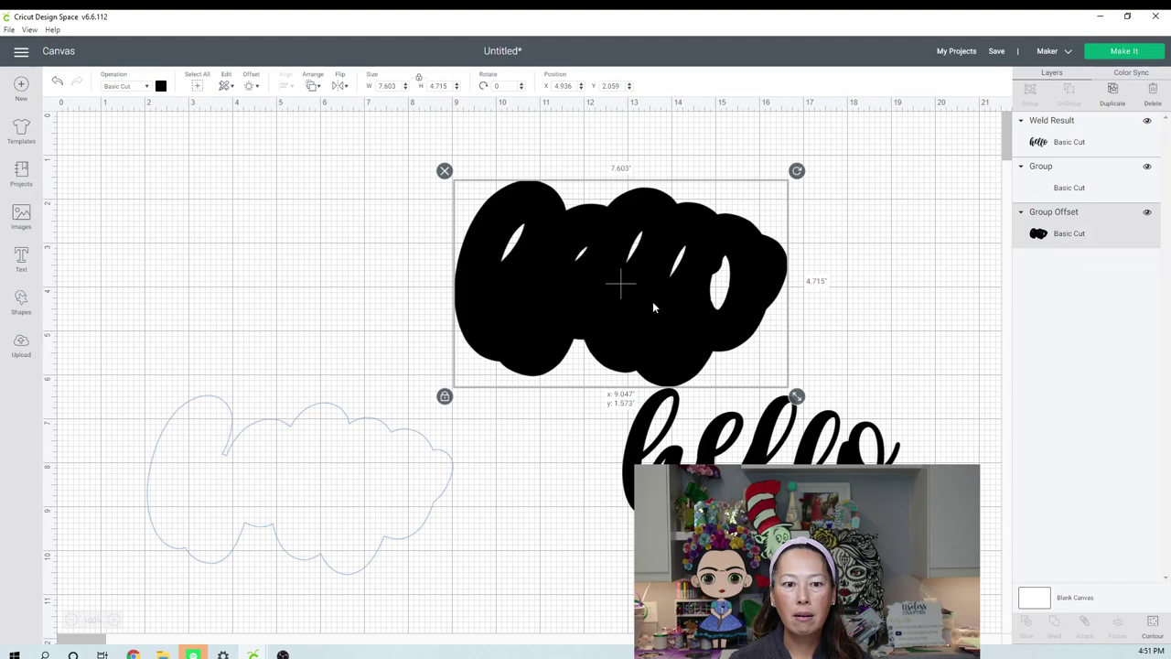
pyautogui.moveTo(652, 307); pyautogui.dragTo(374, 295)
pyautogui.click(337, 436)
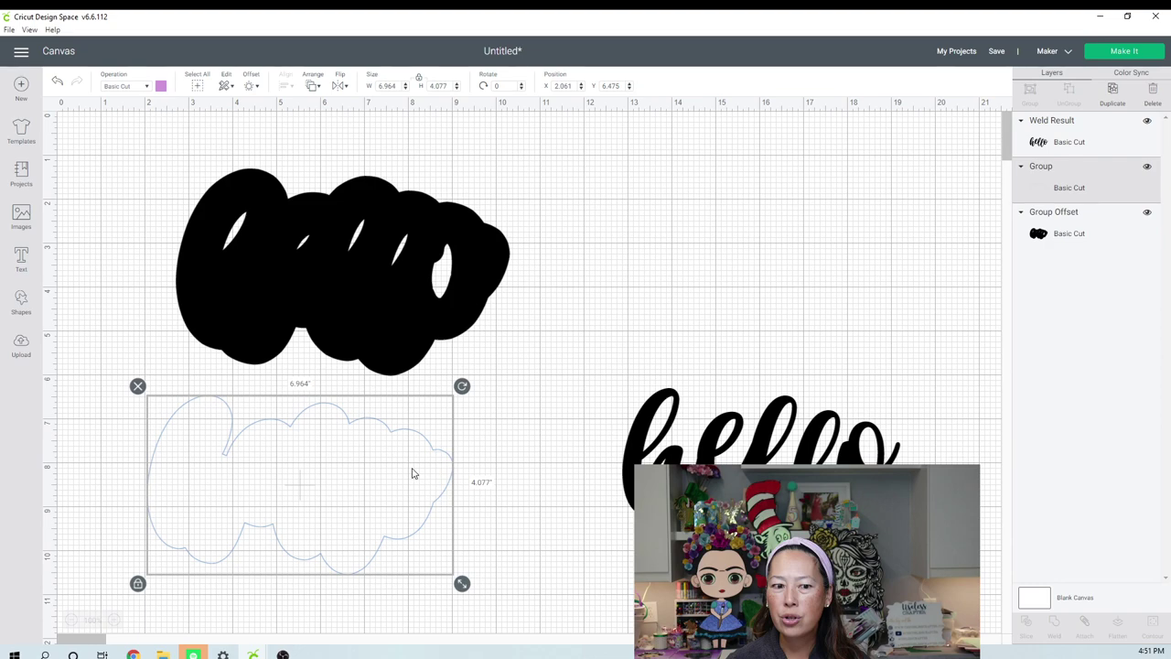
# - Hide the black offset's inner hole contours, keeping only its outline, then browse the image library
pyautogui.click(405, 264)
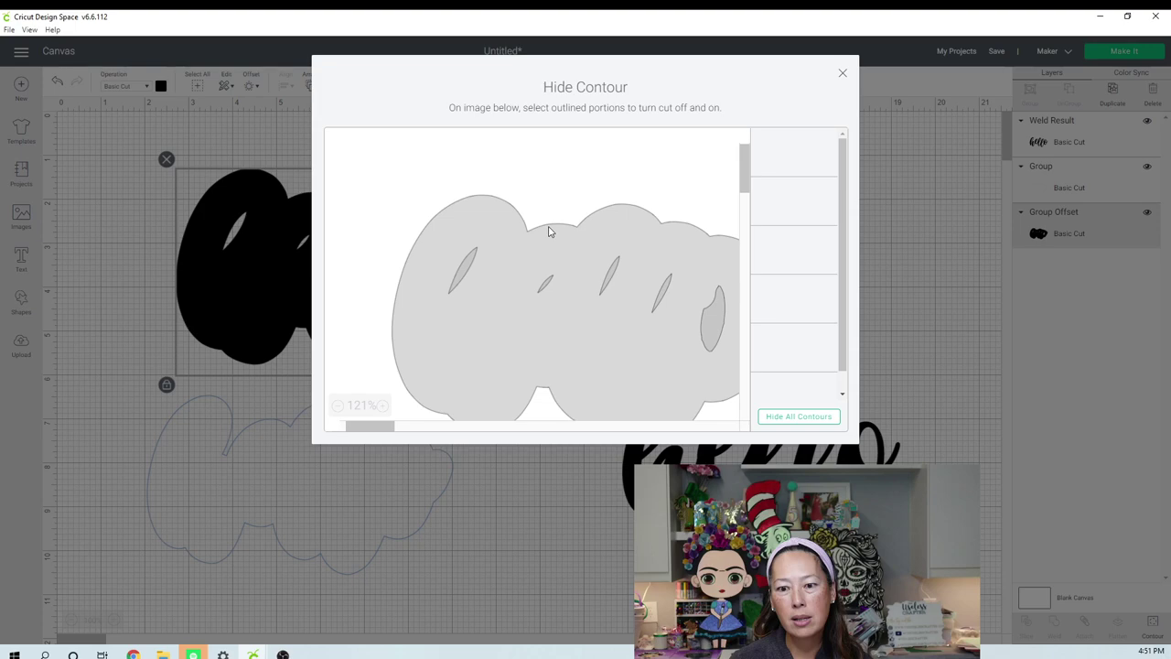
pyautogui.click(821, 417)
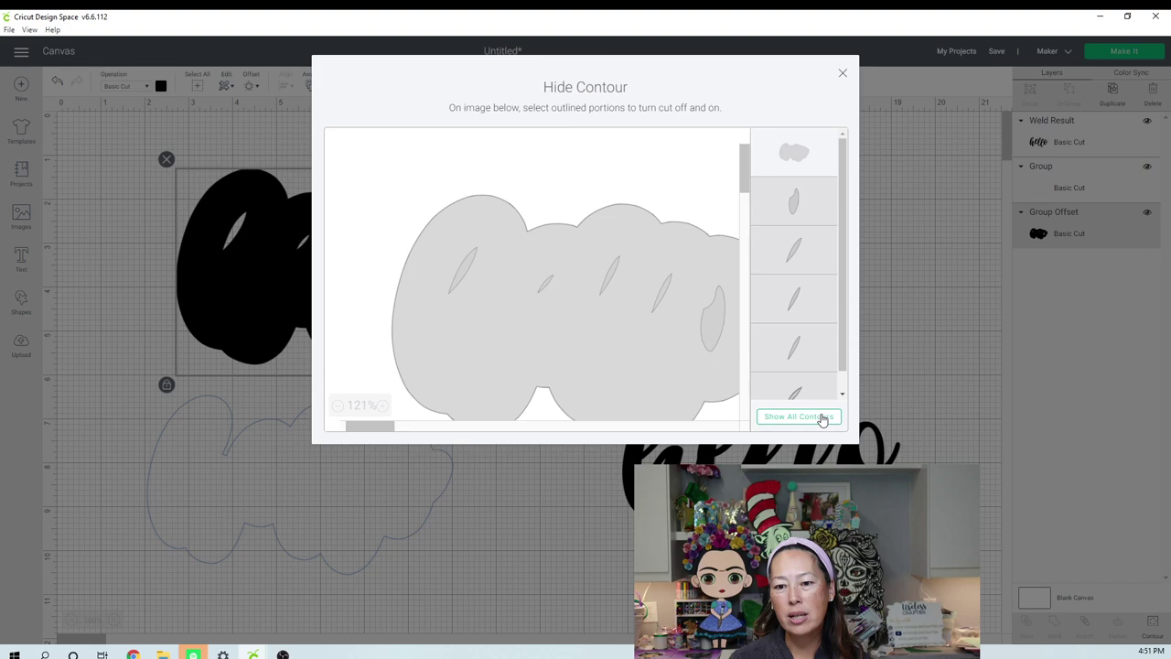
pyautogui.click(294, 241)
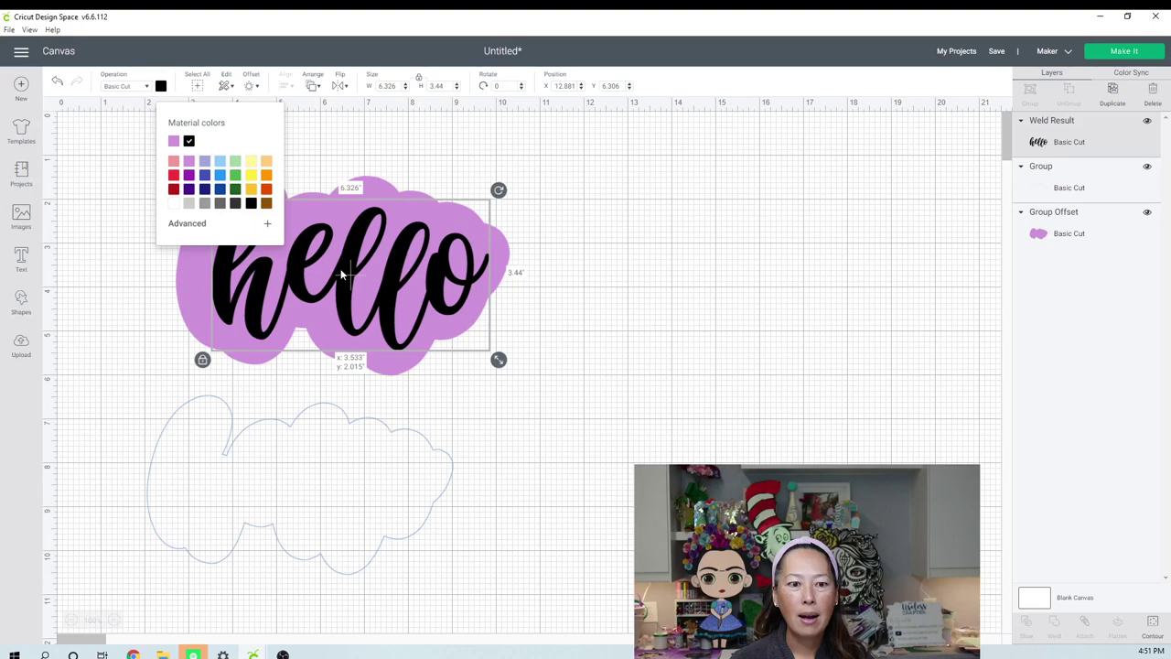
pyautogui.click(21, 217)
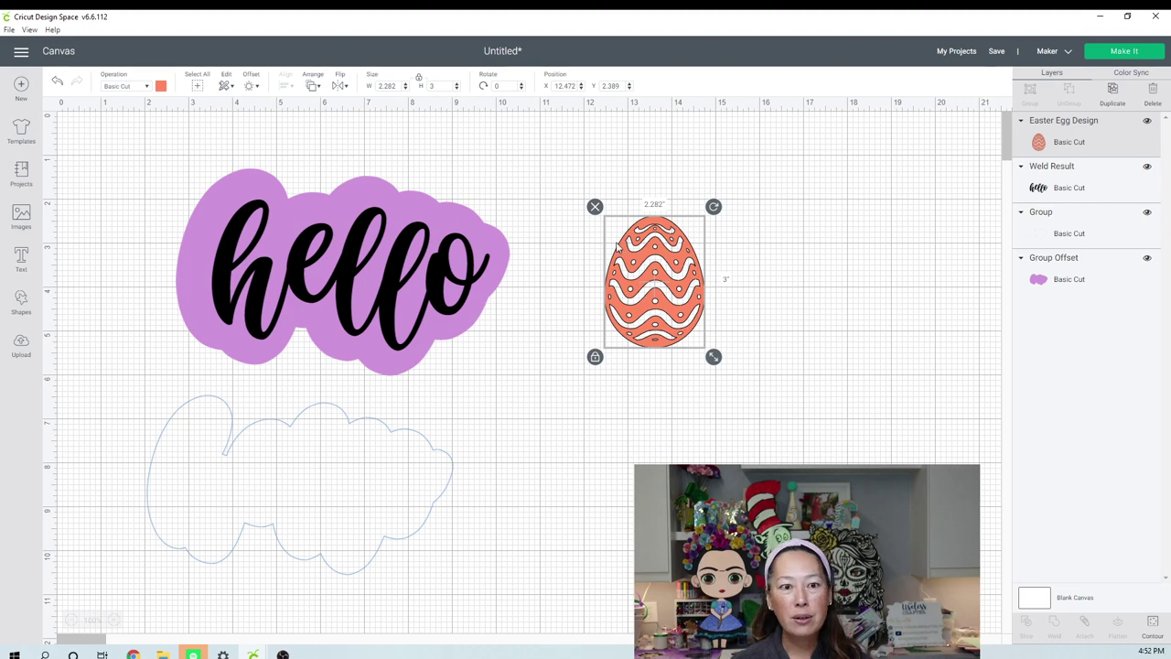
# - Add an offset around the Easter egg
pyautogui.click(252, 87)
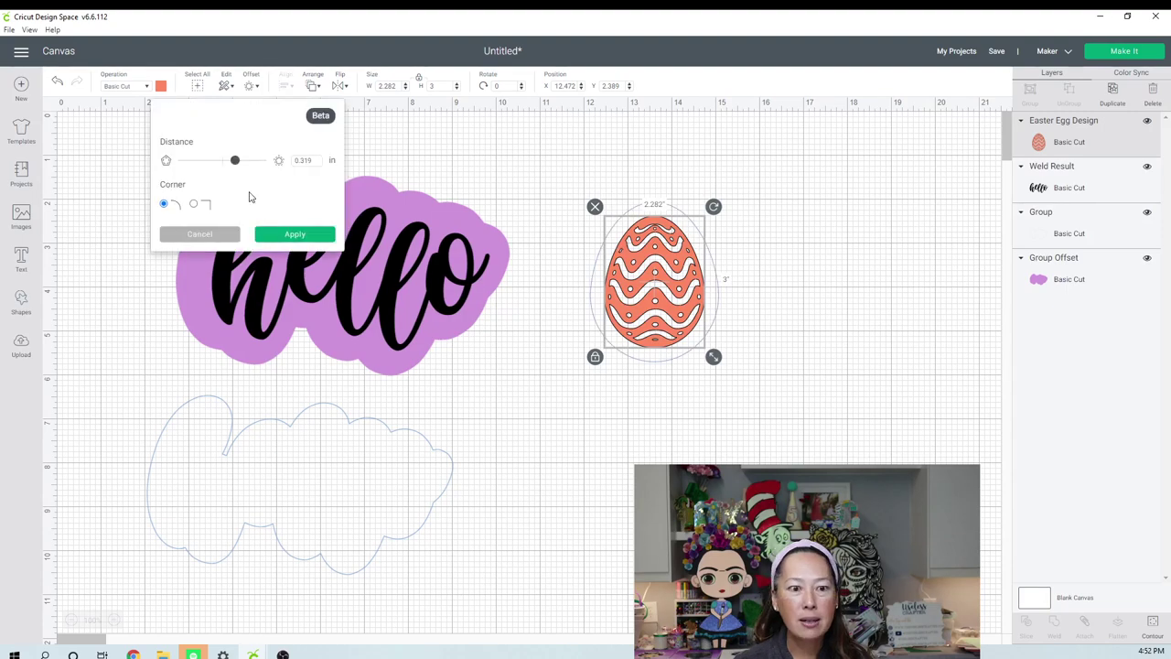
pyautogui.click(294, 233)
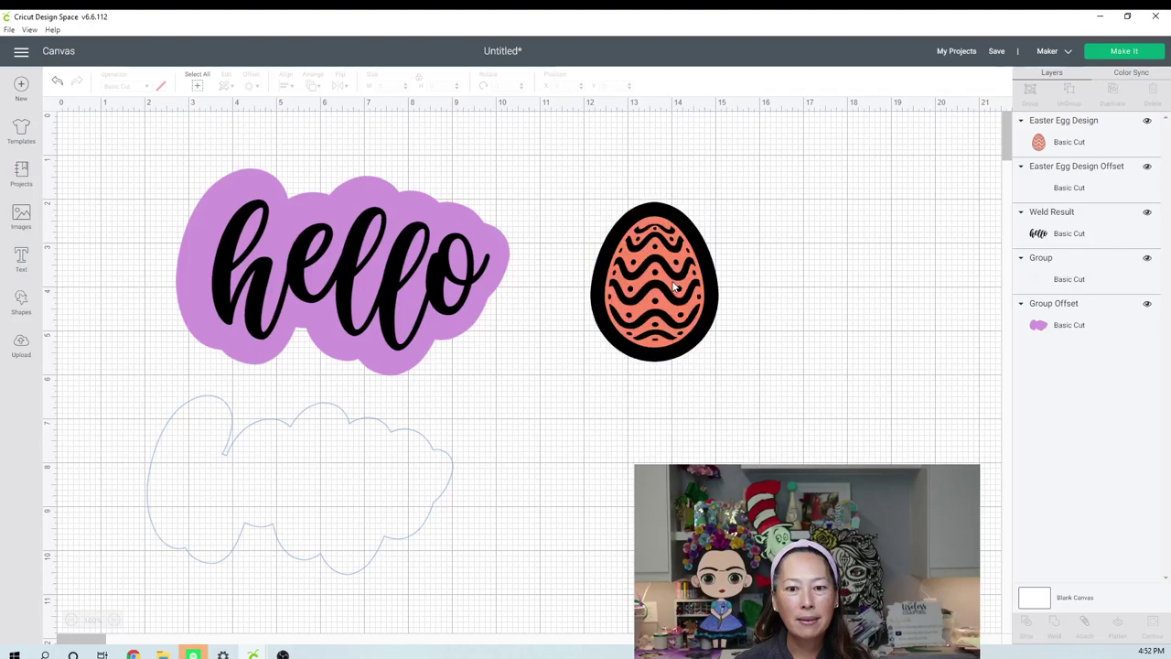
pyautogui.click(296, 544)
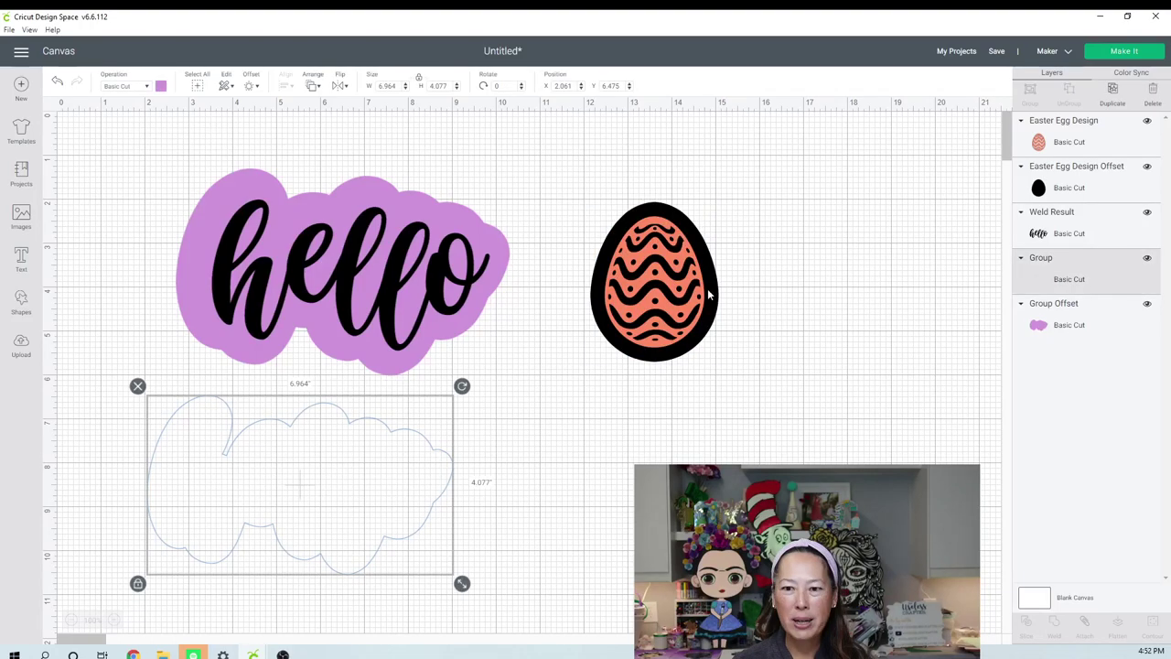
# - Recolour the egg's offset light green, then select the egg together with it
pyautogui.click(648, 232)
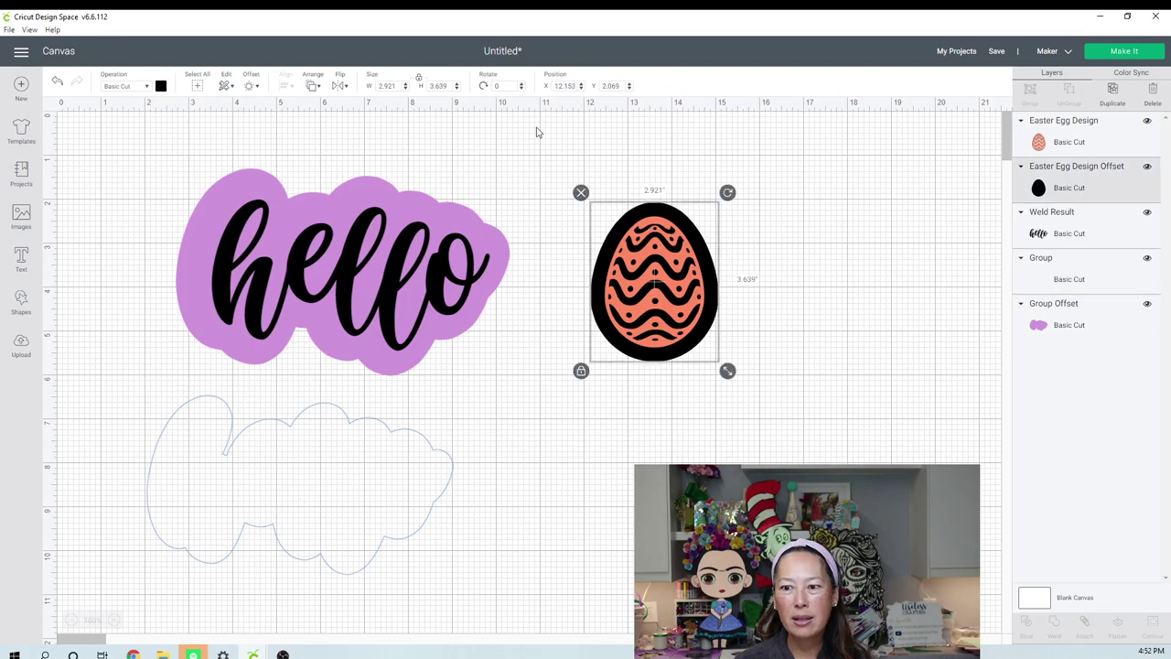
pyautogui.click(161, 85)
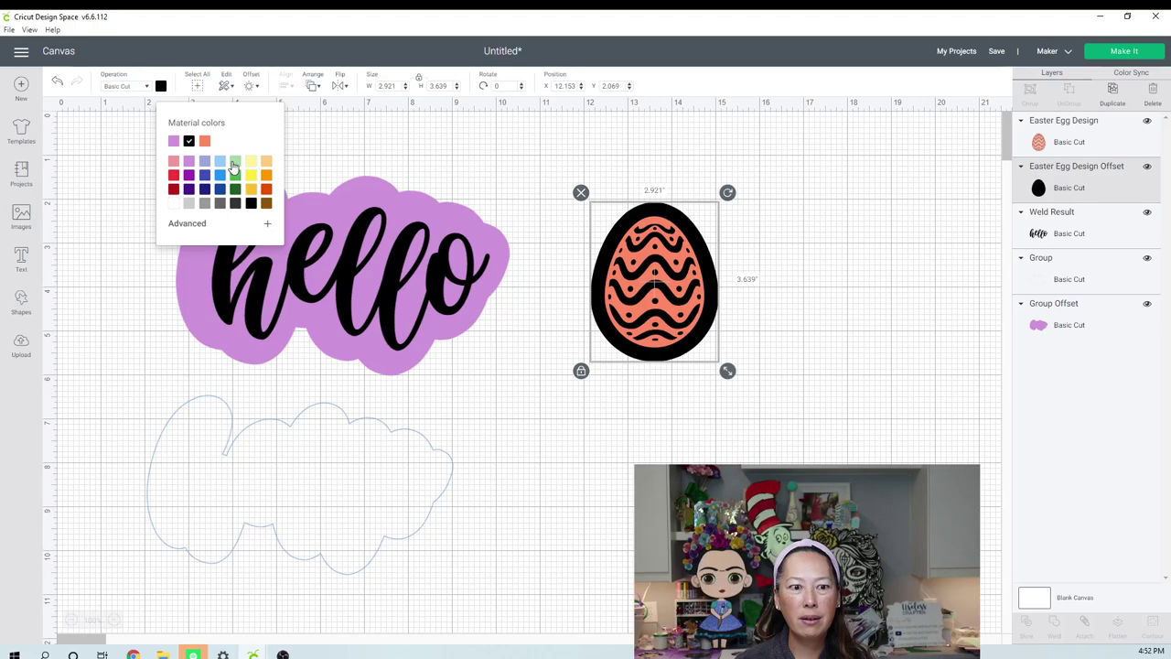
pyautogui.click(235, 162)
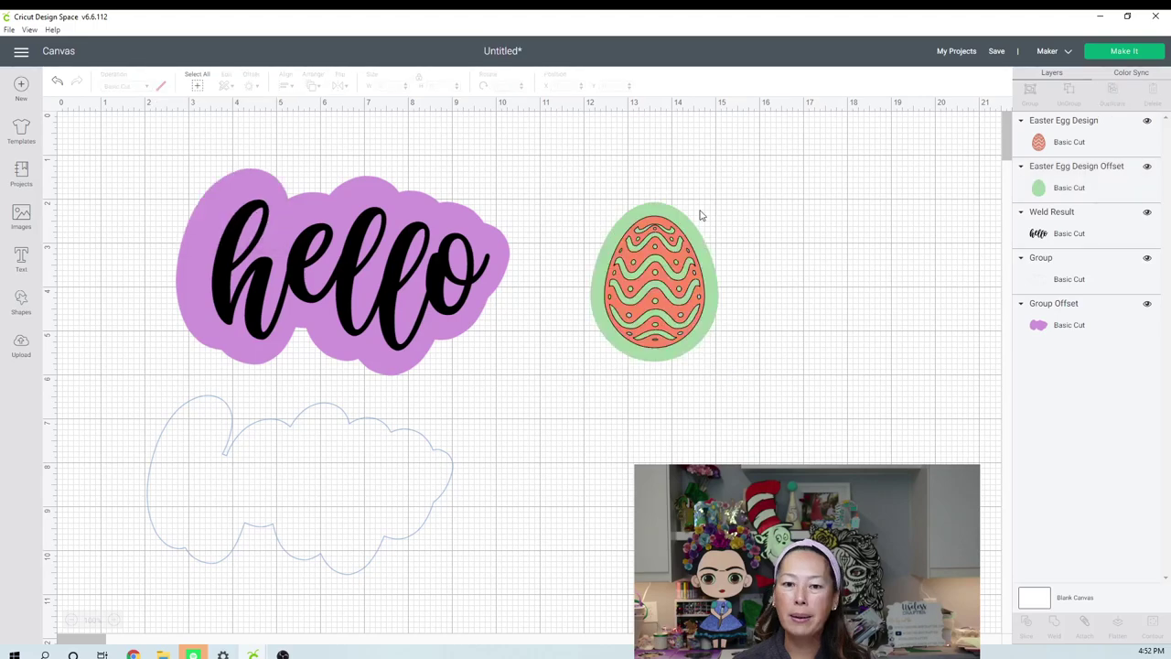
pyautogui.moveTo(686, 419); pyautogui.dragTo(658, 258)
pyautogui.click(250, 85)
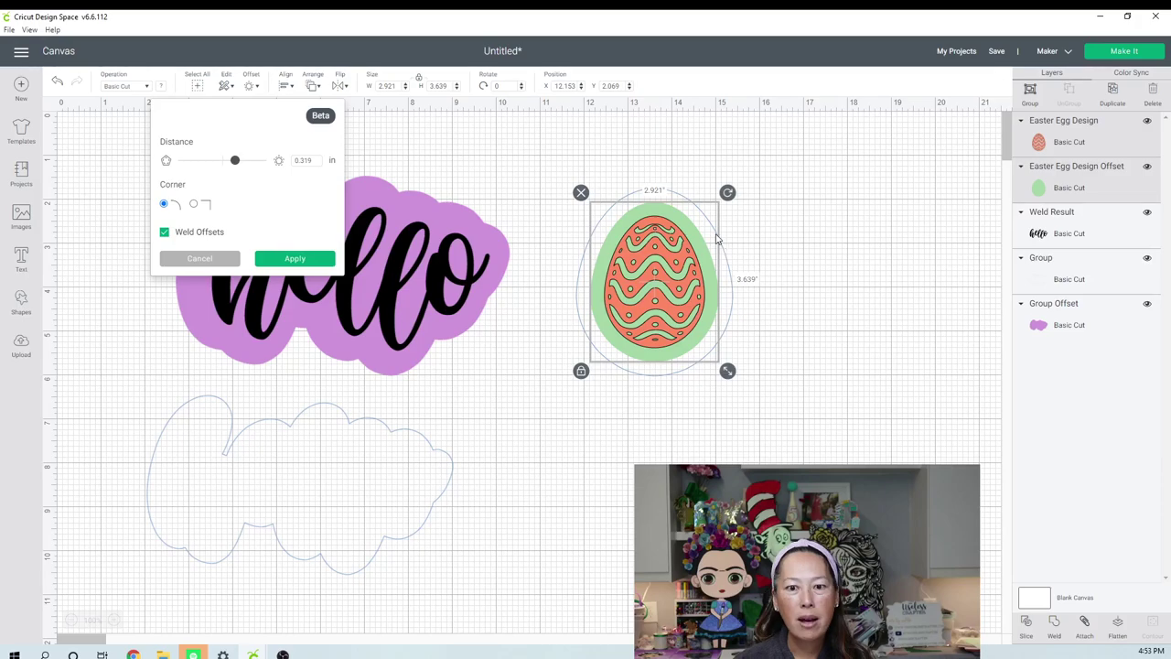
# - Apply a second black offset around the egg, then try a -0.833 inward offset and cancel it
pyautogui.click(294, 258)
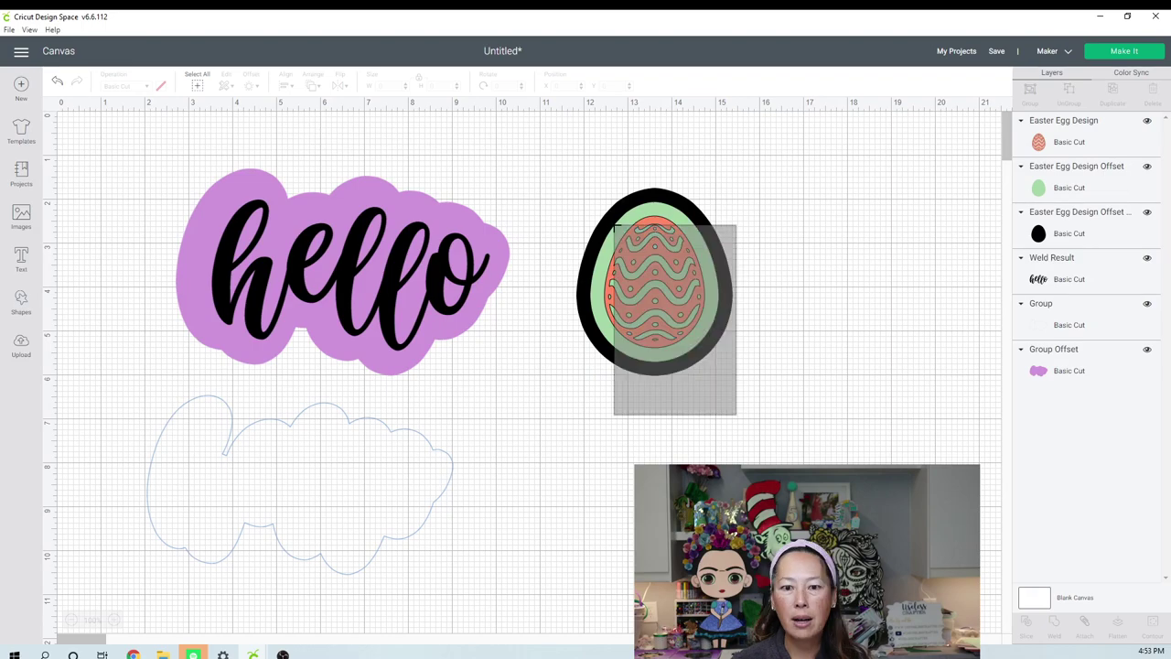
pyautogui.moveTo(736, 414); pyautogui.dragTo(613, 223)
pyautogui.click(251, 85)
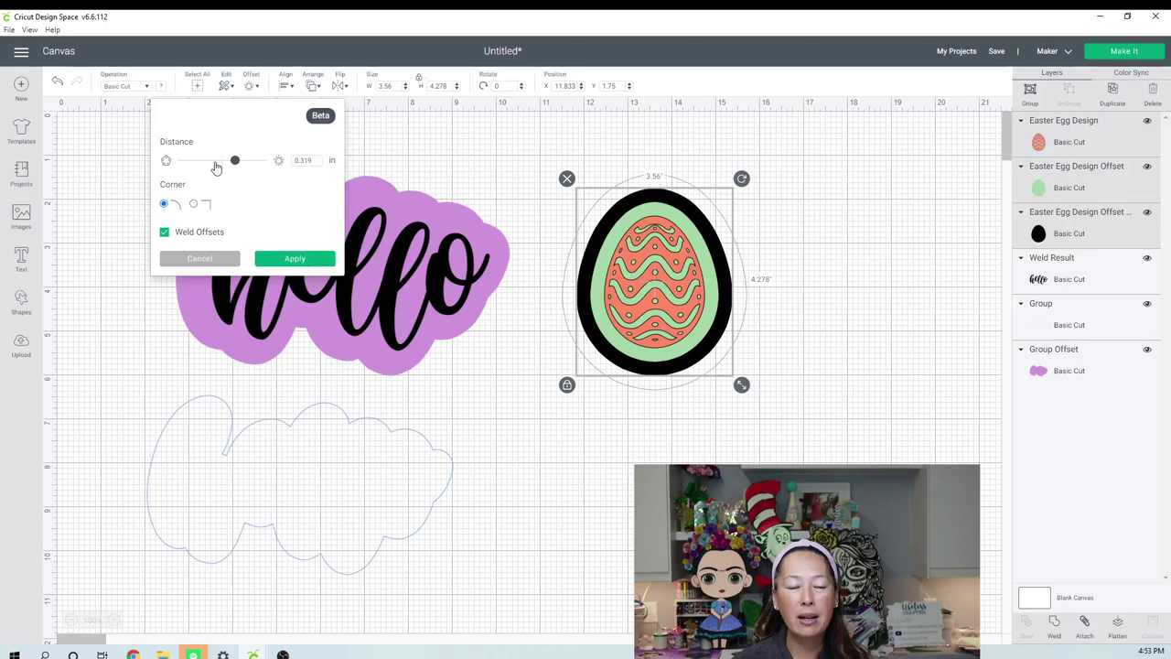
pyautogui.moveTo(215, 167); pyautogui.dragTo(202, 165)
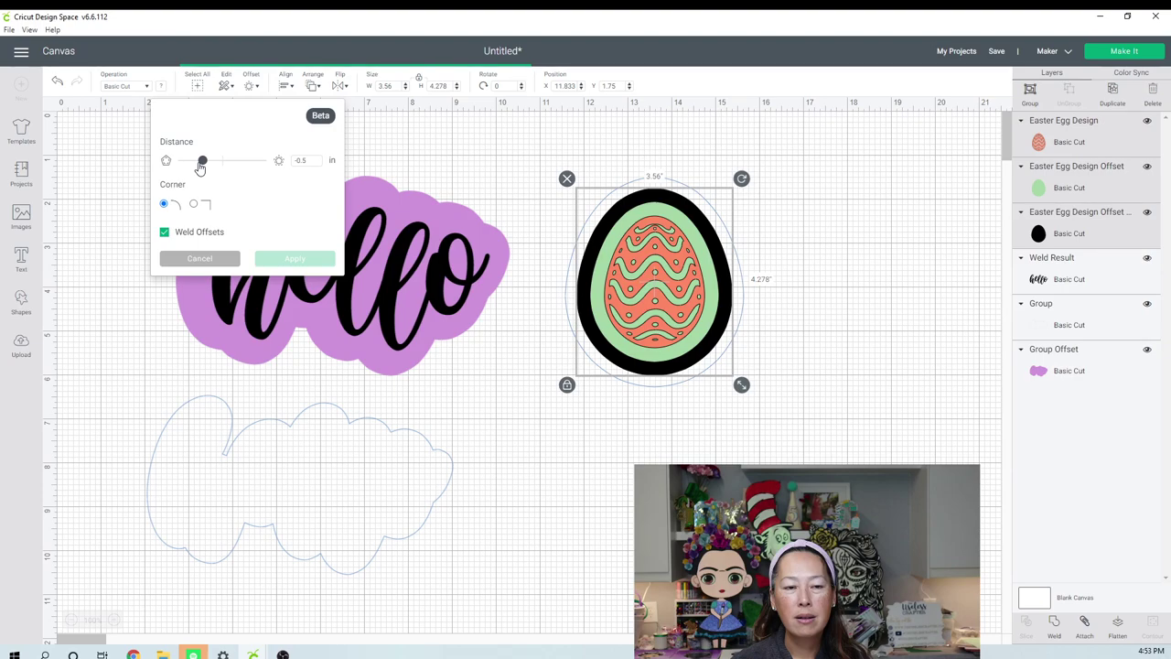
pyautogui.moveTo(201, 167); pyautogui.dragTo(189, 162)
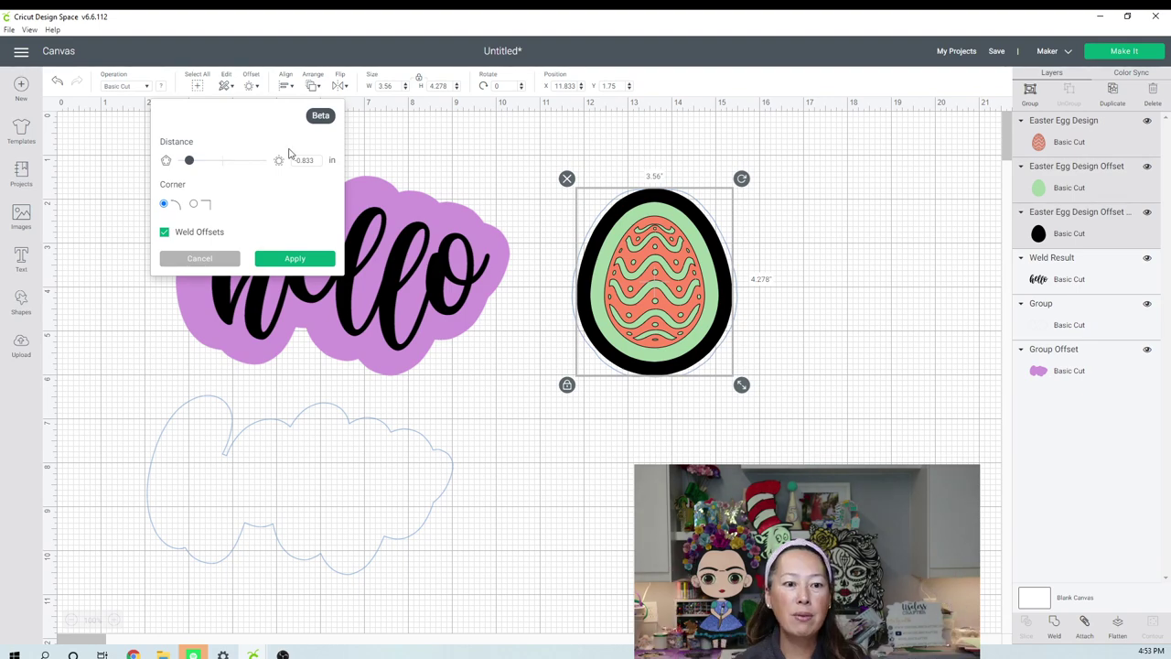
pyautogui.press('Escape')
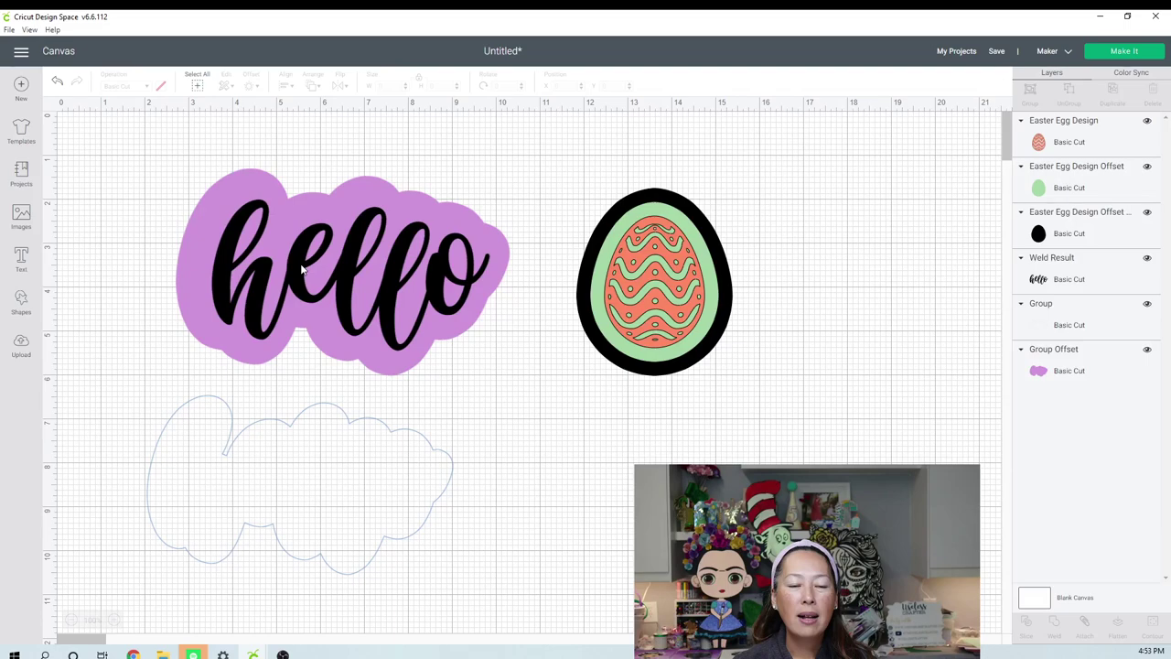
# - Move the welded hello off its purple backing and start an offset around it
pyautogui.moveTo(301, 270); pyautogui.dragTo(659, 491)
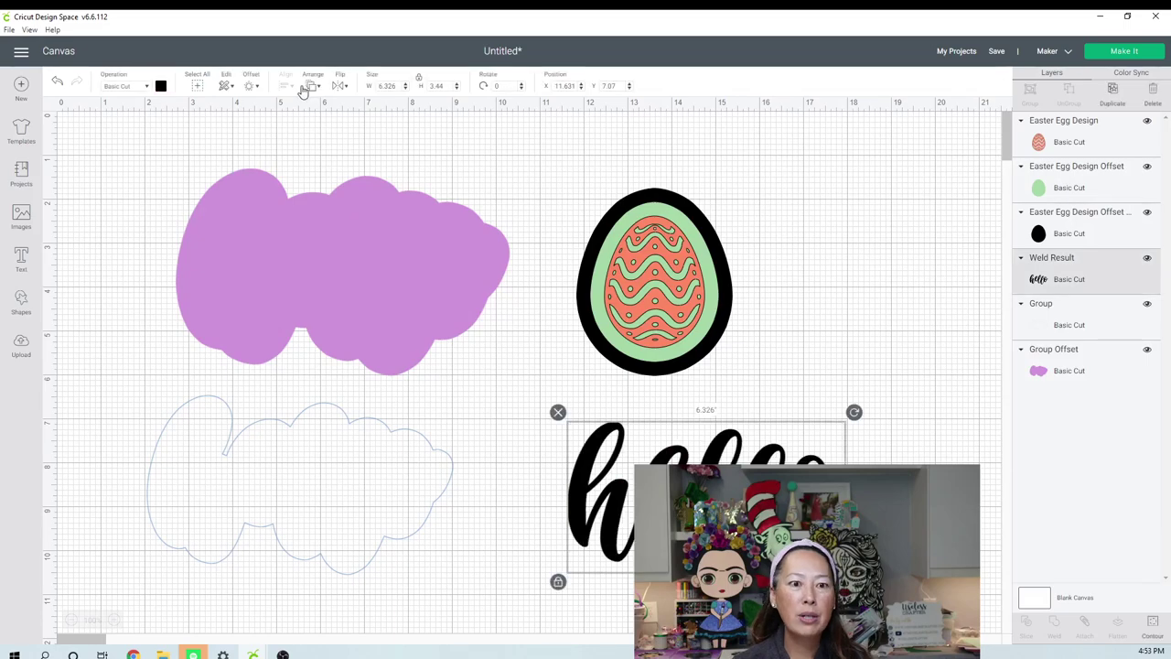
pyautogui.click(250, 85)
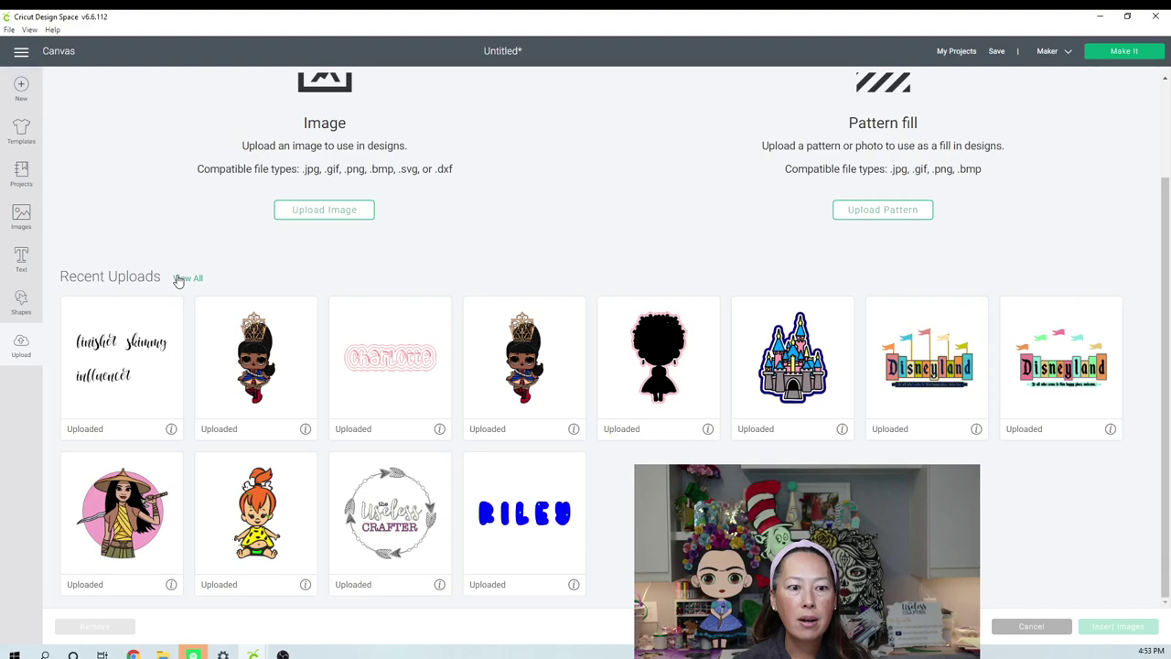
# - Insert the JL letter cut file from the uploaded images onto the canvas
pyautogui.click(187, 279)
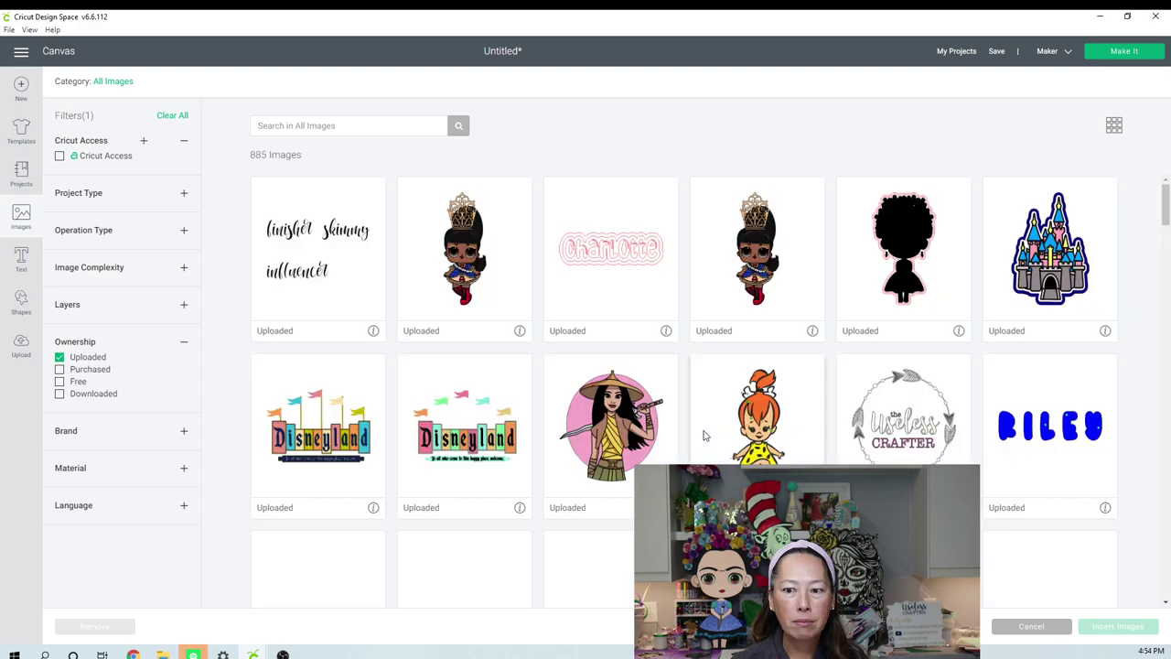
pyautogui.scroll(-1, 704, 435)
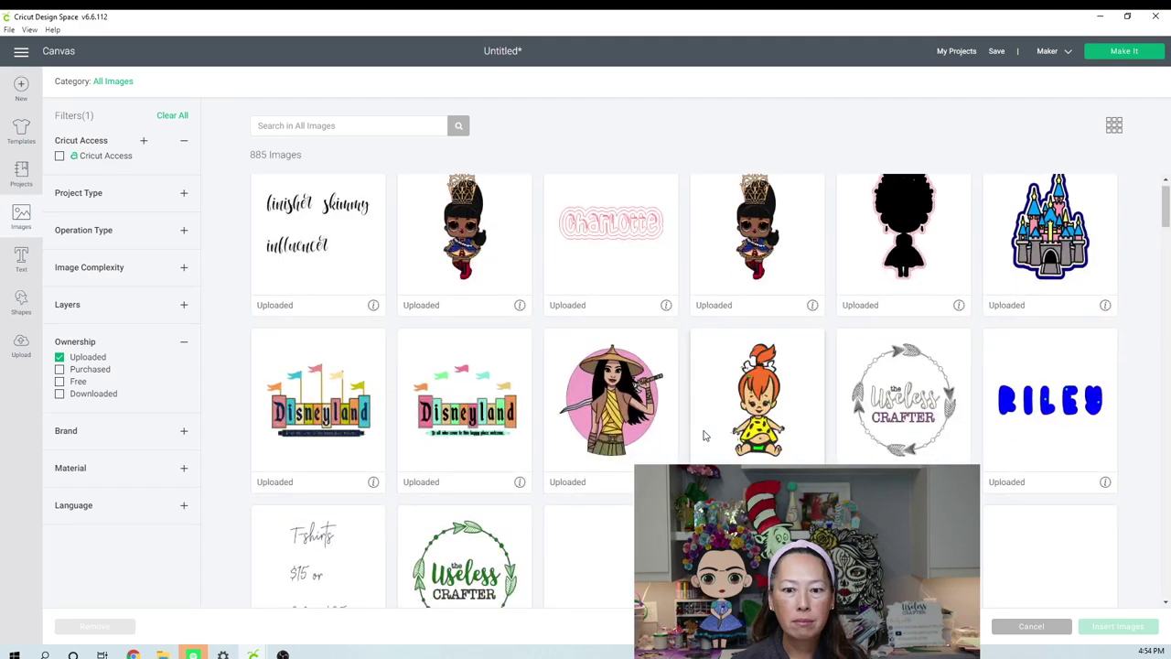
pyautogui.scroll(-5, 703, 436)
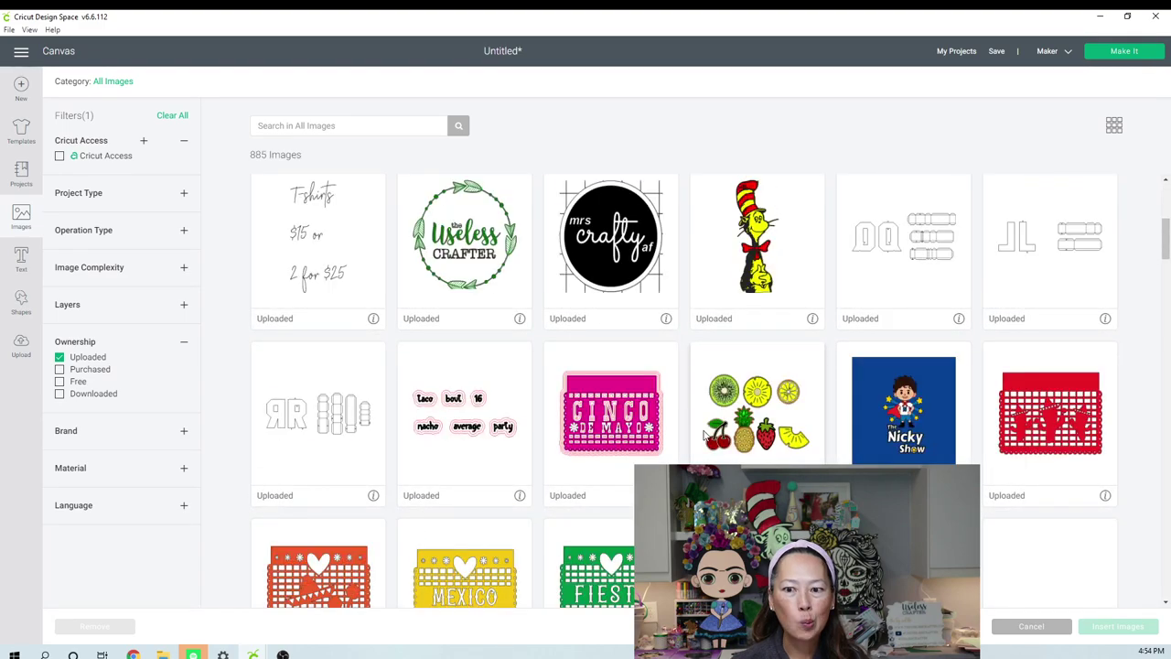
pyautogui.click(1022, 249)
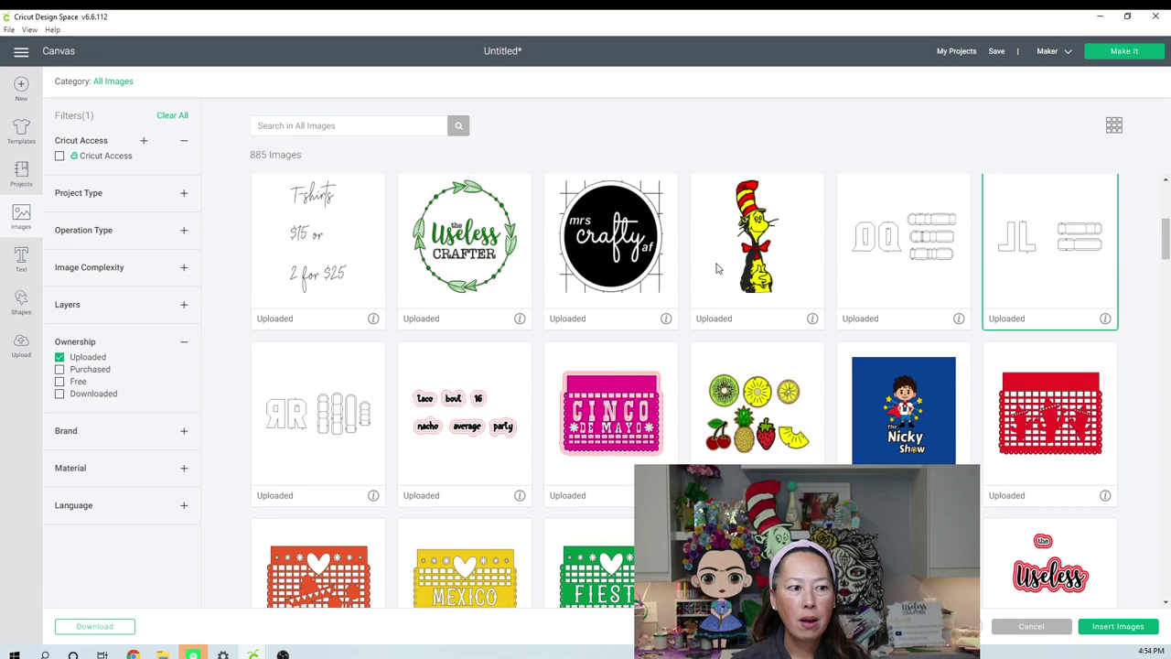
pyautogui.press('Escape')
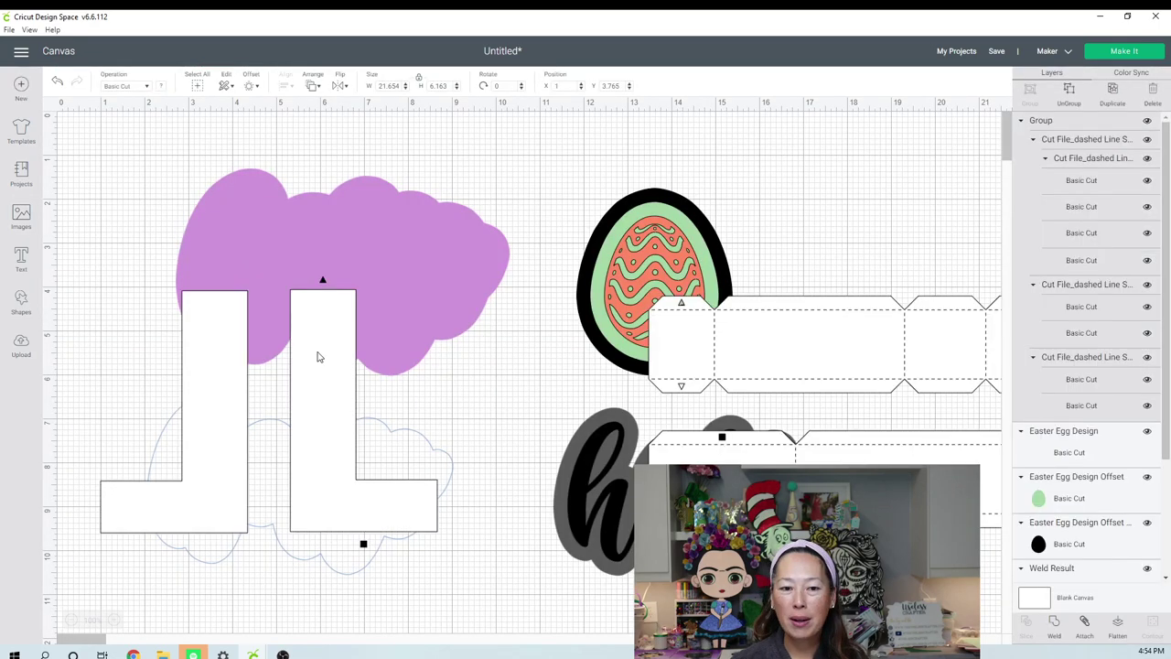
# - Move the JL group right of the other designs, ungroup it, and shift the right L
pyautogui.moveTo(317, 357); pyautogui.dragTo(992, 303)
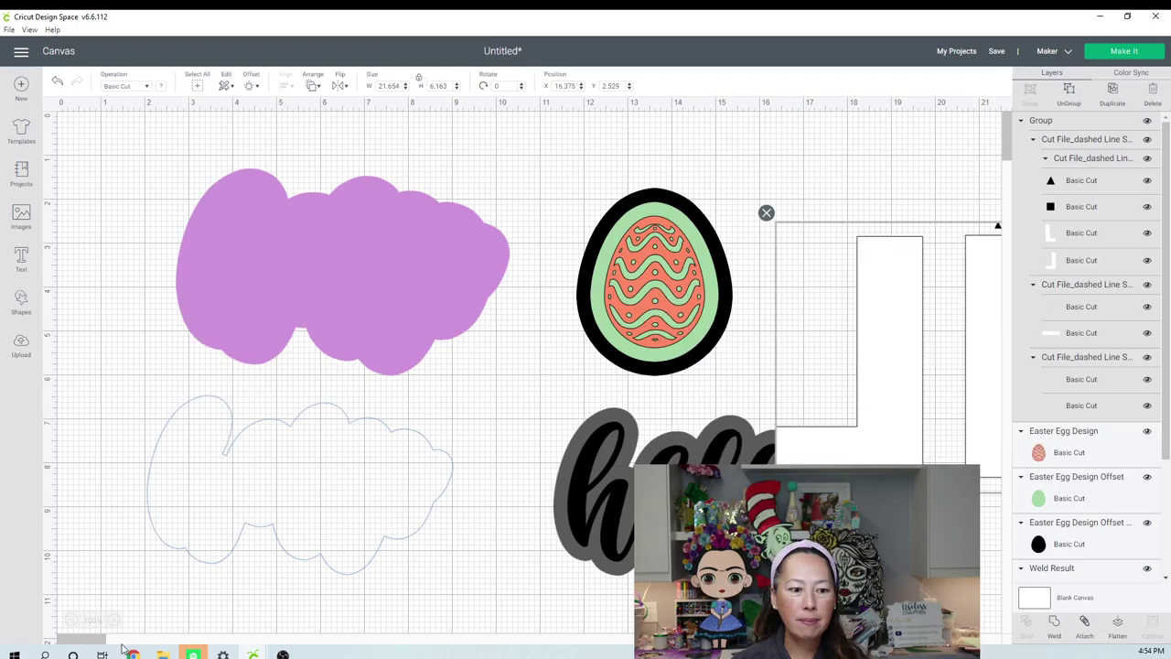
pyautogui.moveTo(101, 639); pyautogui.dragTo(241, 639)
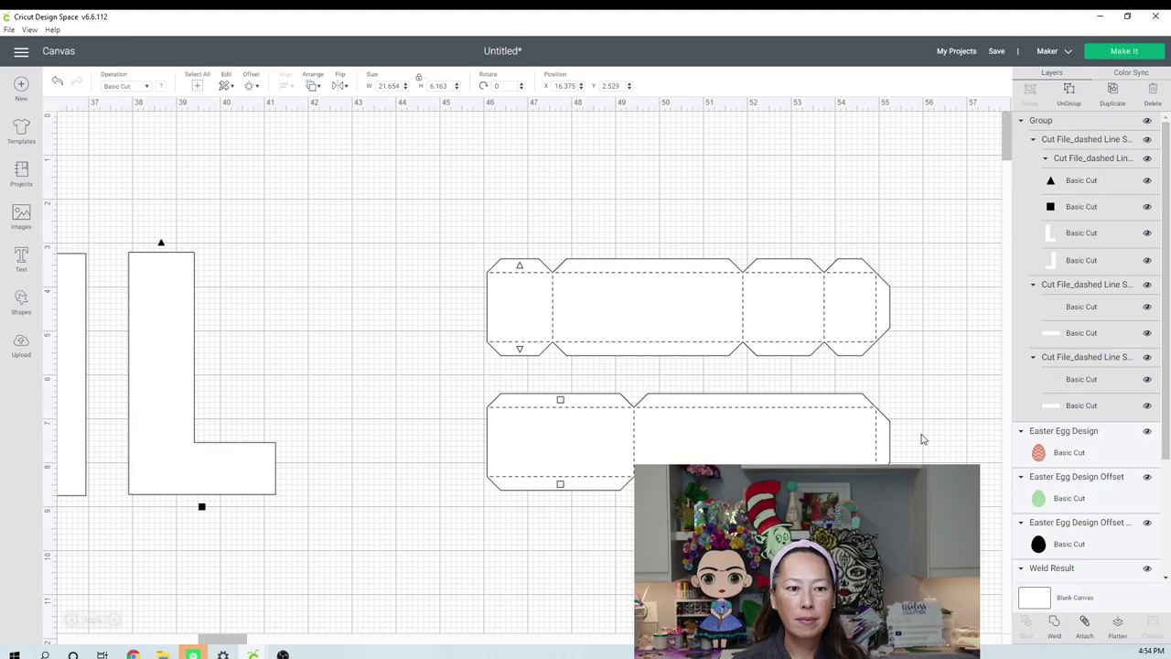
pyautogui.hotkey('ctrl', 'z')
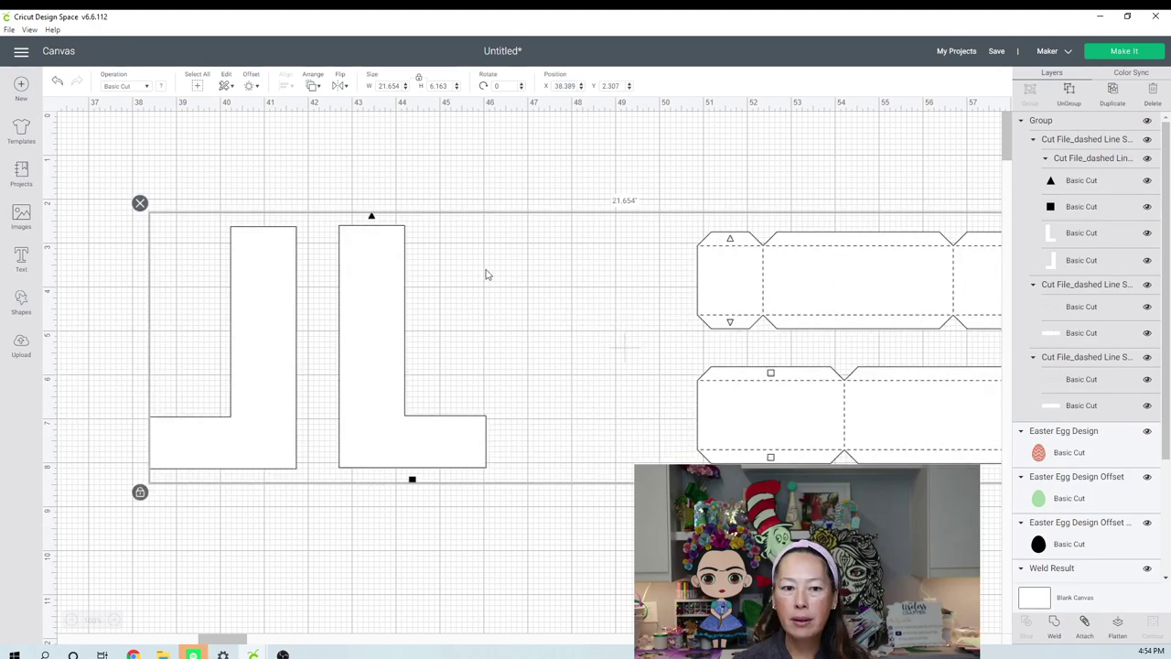
pyautogui.click(1068, 92)
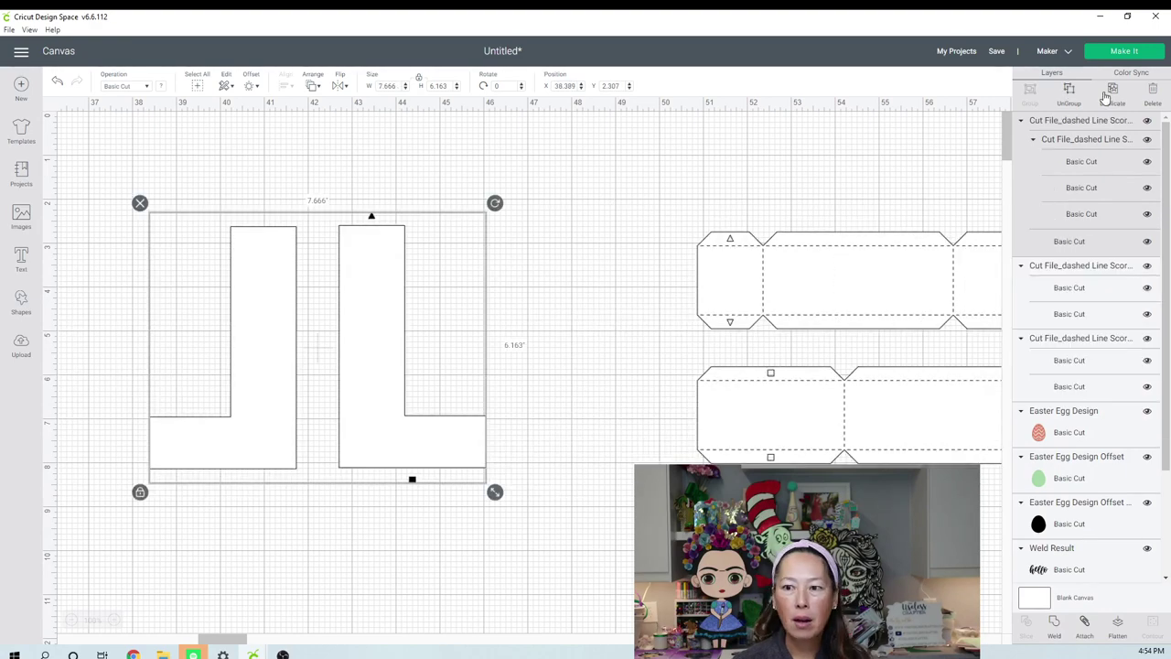
pyautogui.click(401, 243)
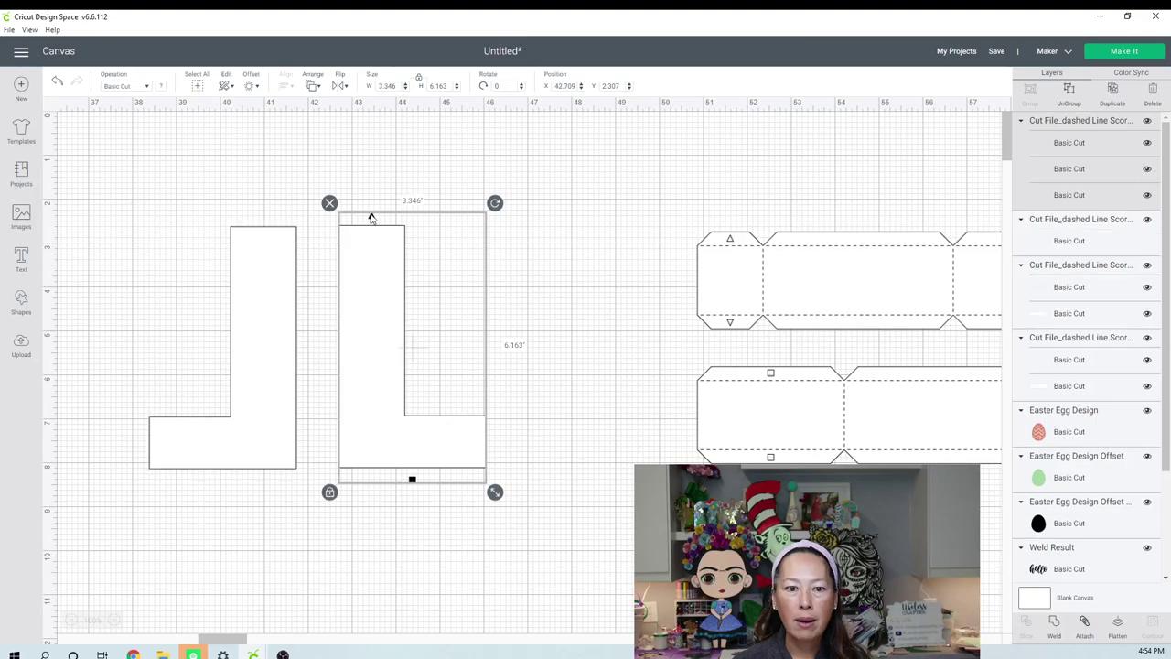
pyautogui.moveTo(400, 243); pyautogui.dragTo(475, 292)
# - Delete the small triangle and square markers and place the right L beside the left L
pyautogui.click(1069, 143)
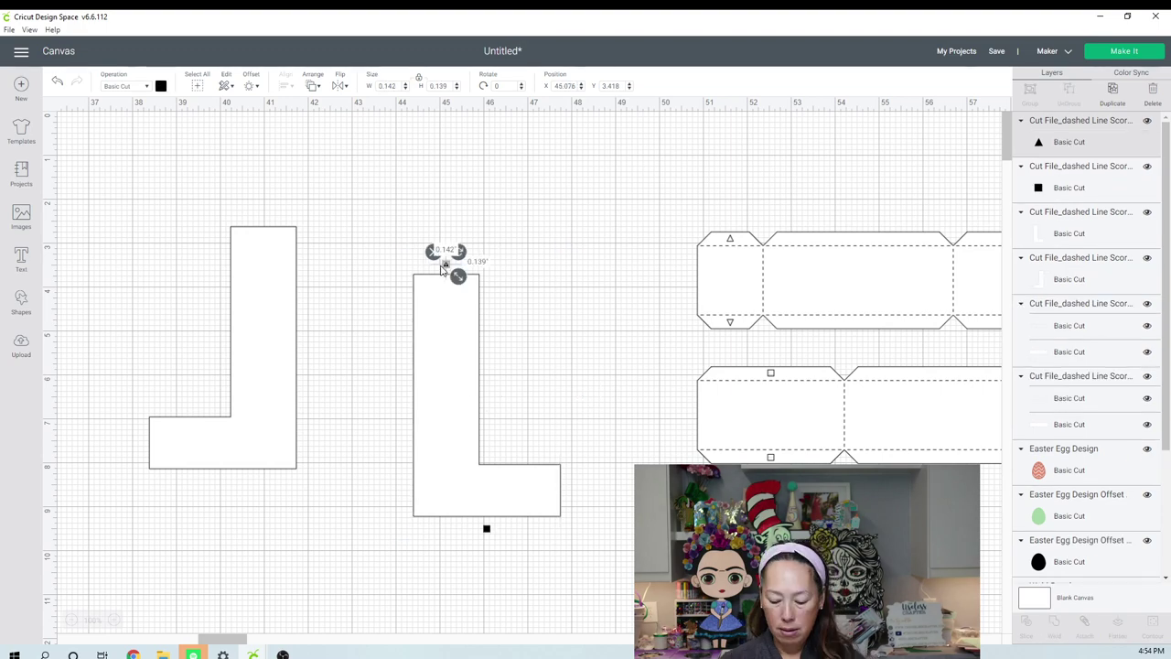
pyautogui.press('Delete')
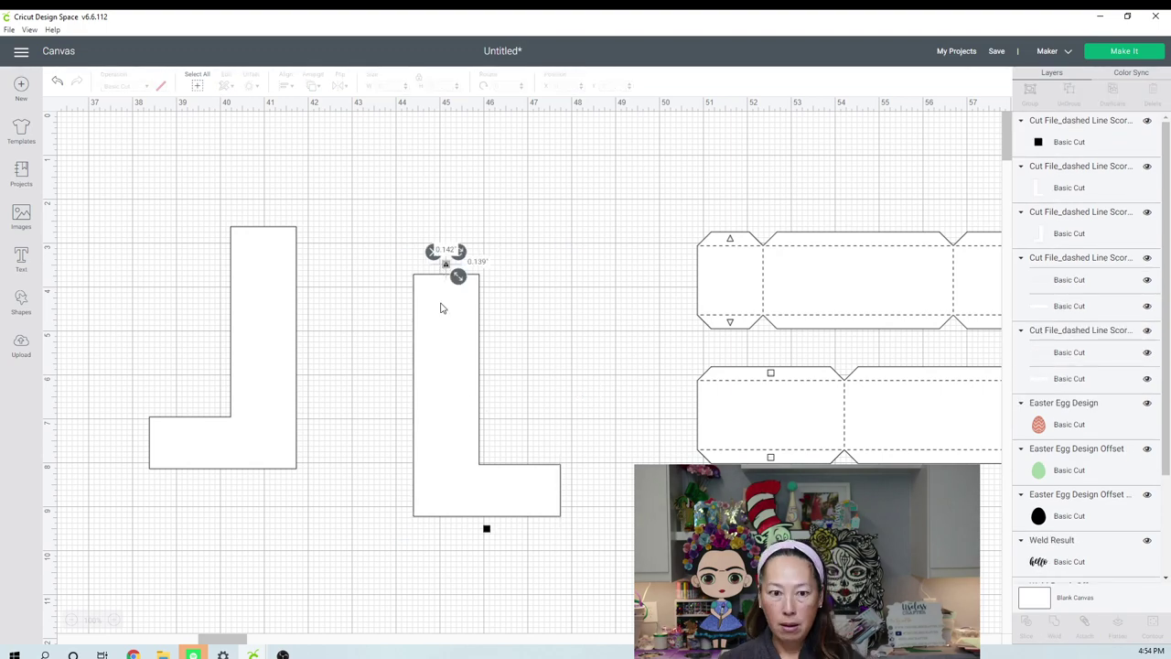
pyautogui.click(486, 528)
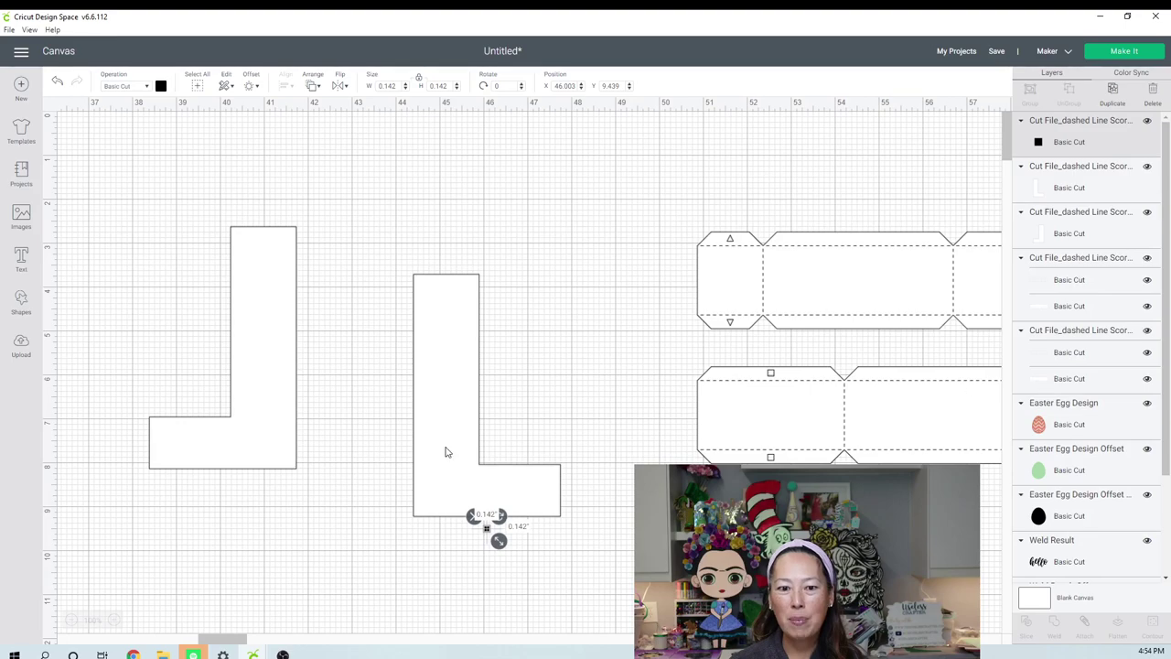
pyautogui.press('Delete')
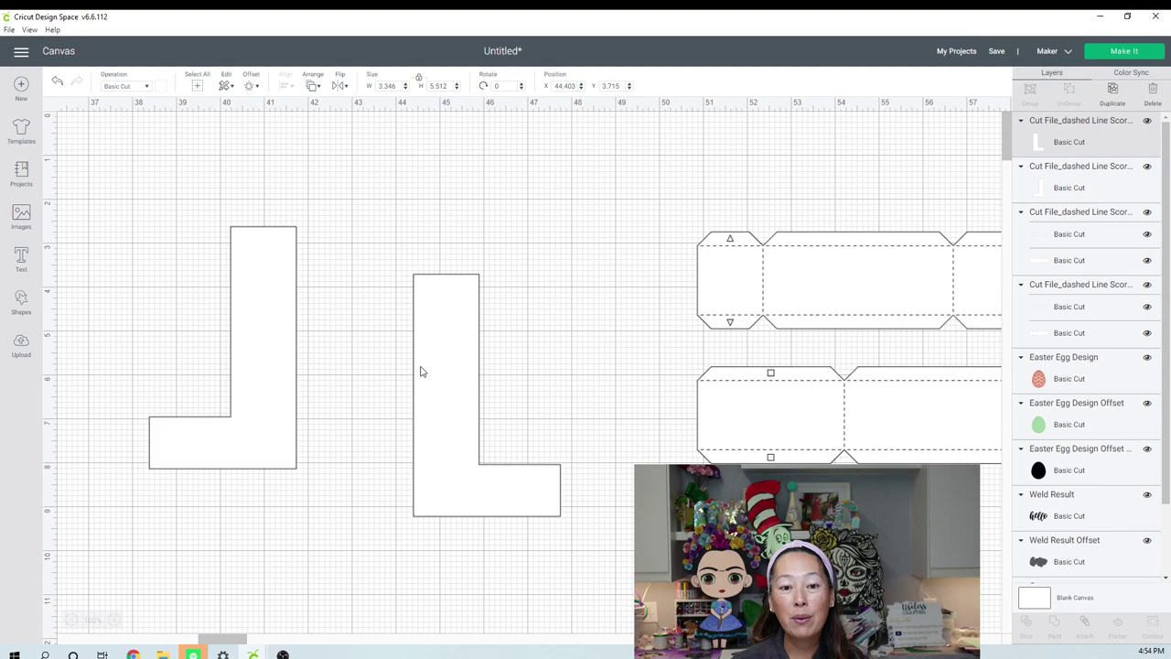
pyautogui.moveTo(420, 372); pyautogui.dragTo(345, 318)
# - Apply a 0.319-inch rounded black offset to the right L and a sharp-cornered one to the left L
pyautogui.click(252, 88)
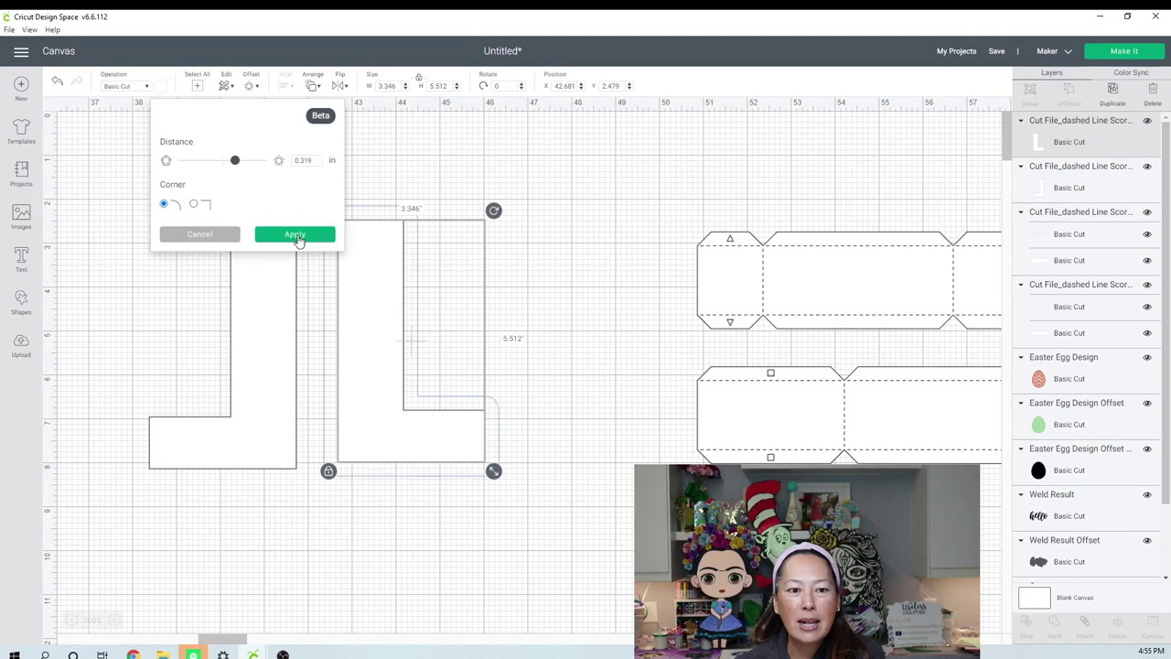
pyautogui.click(295, 235)
pyautogui.click(248, 278)
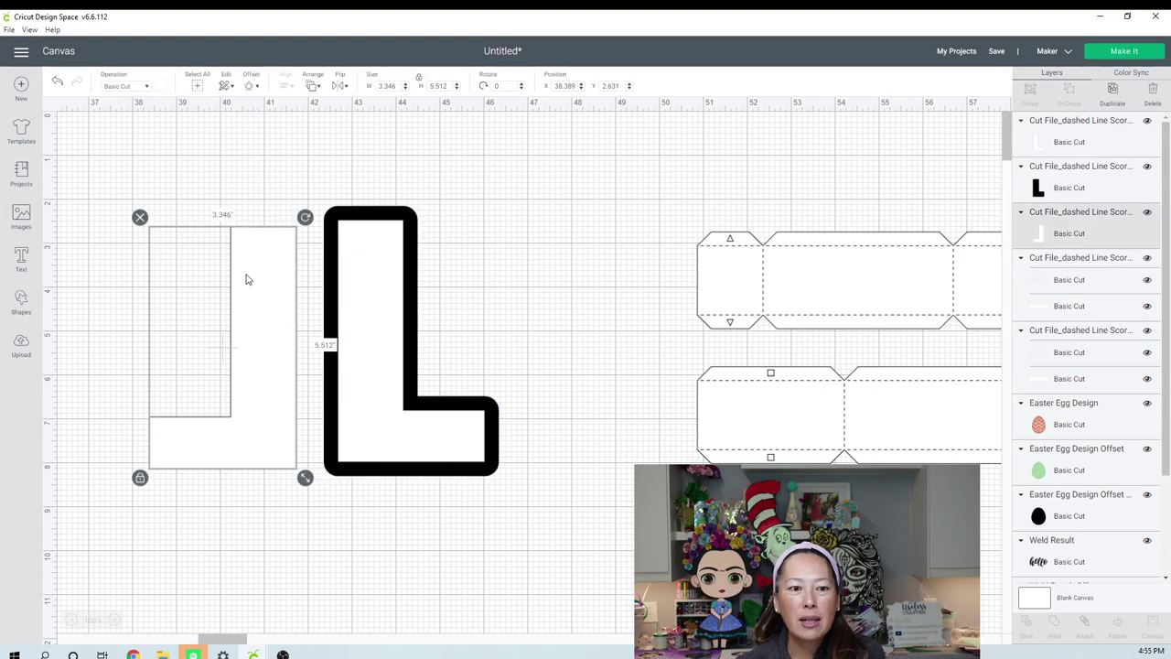
pyautogui.click(250, 85)
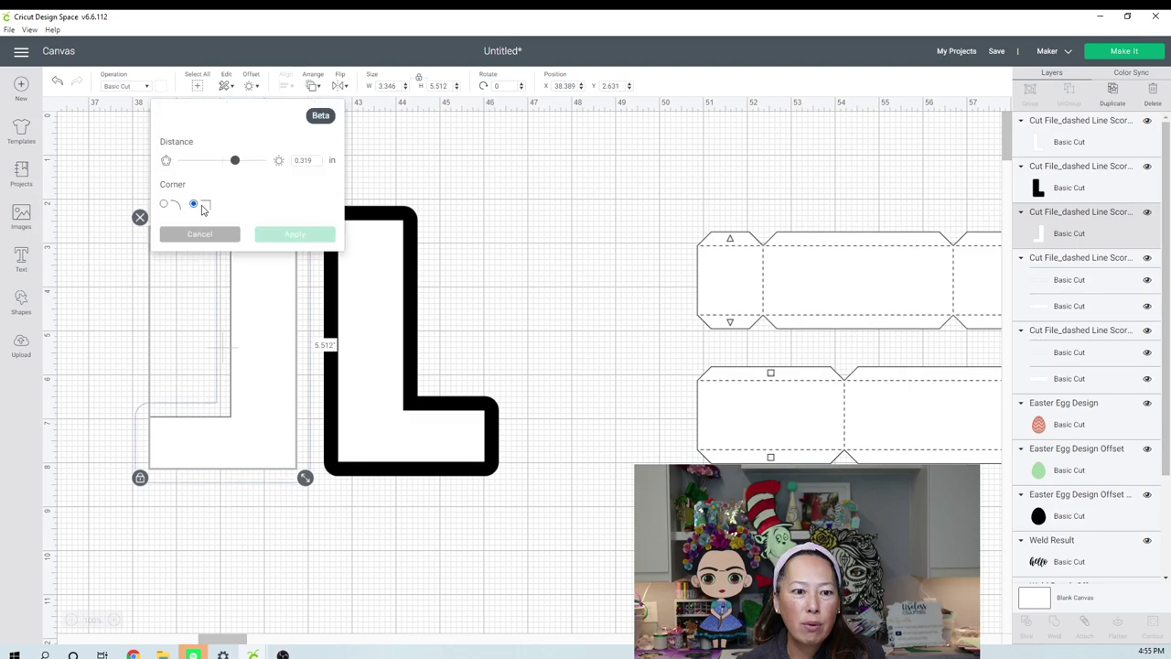
pyautogui.click(193, 204)
pyautogui.click(294, 234)
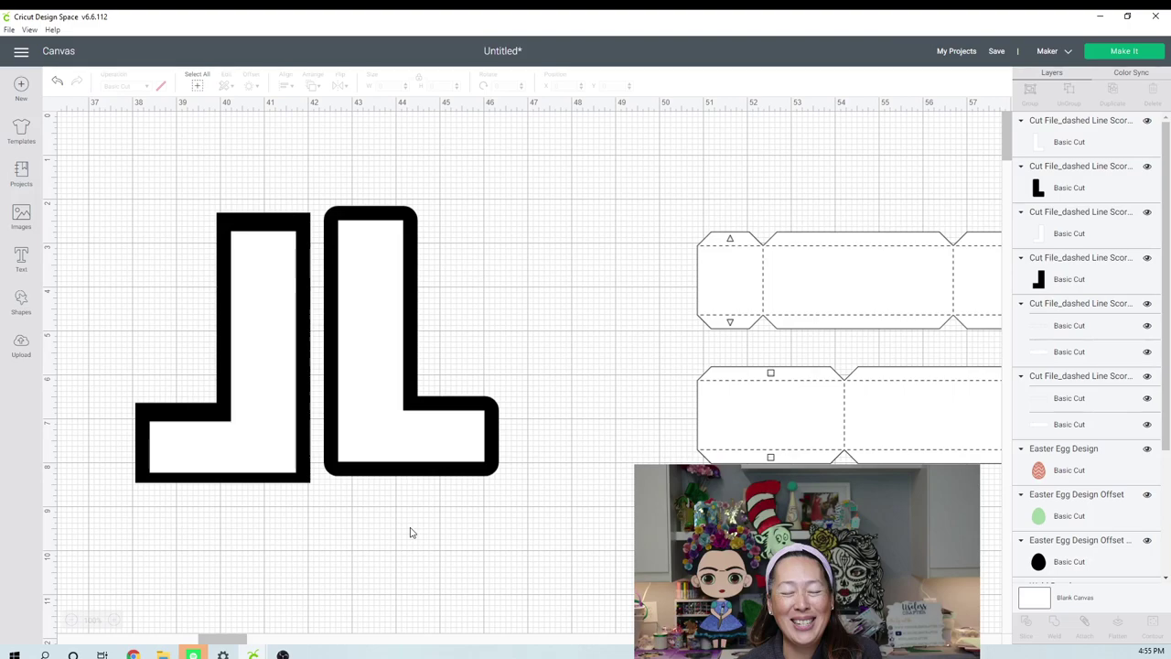
pyautogui.moveTo(224, 639); pyautogui.dragTo(191, 640)
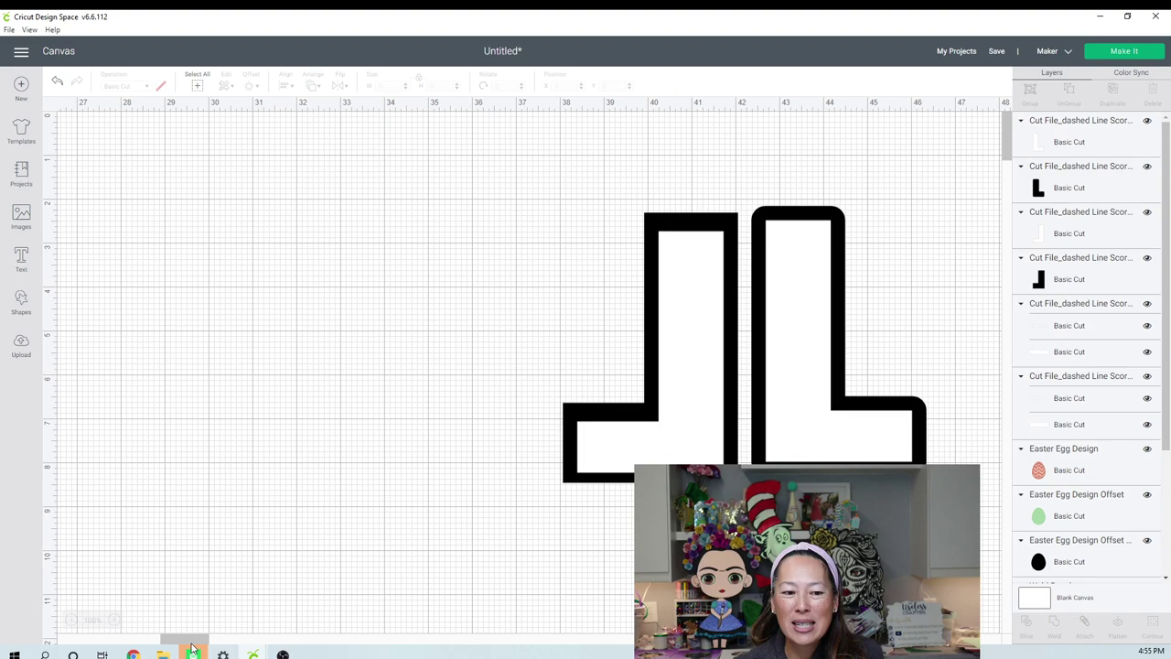
pyautogui.moveTo(192, 646); pyautogui.dragTo(90, 640)
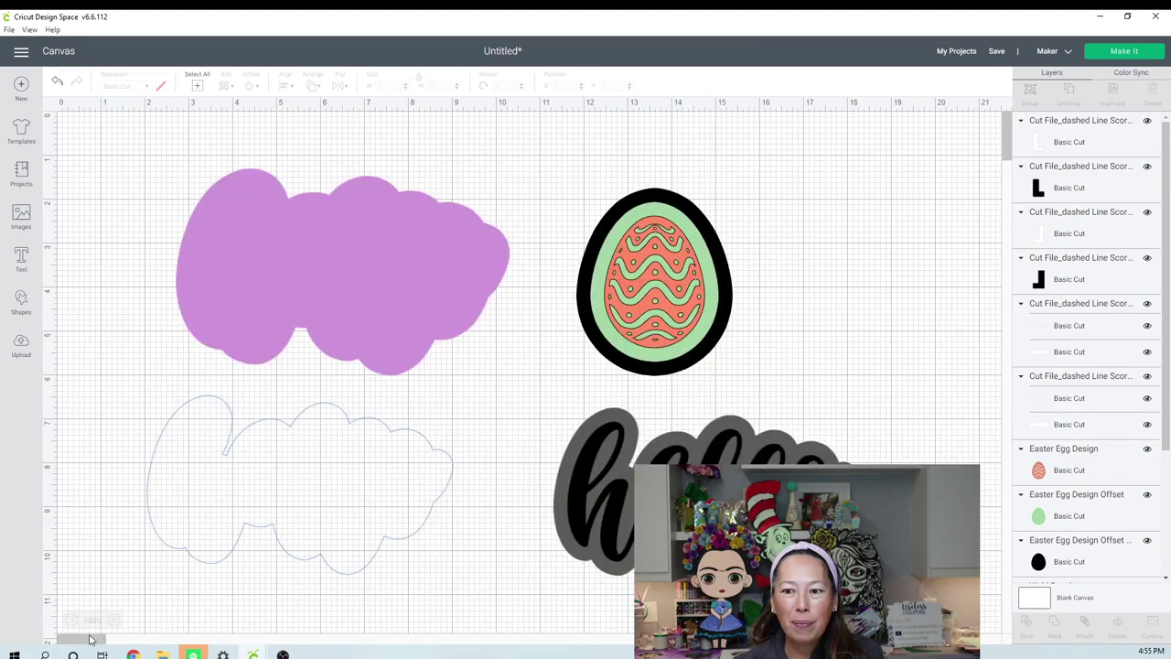
pyautogui.moveTo(90, 638); pyautogui.dragTo(223, 643)
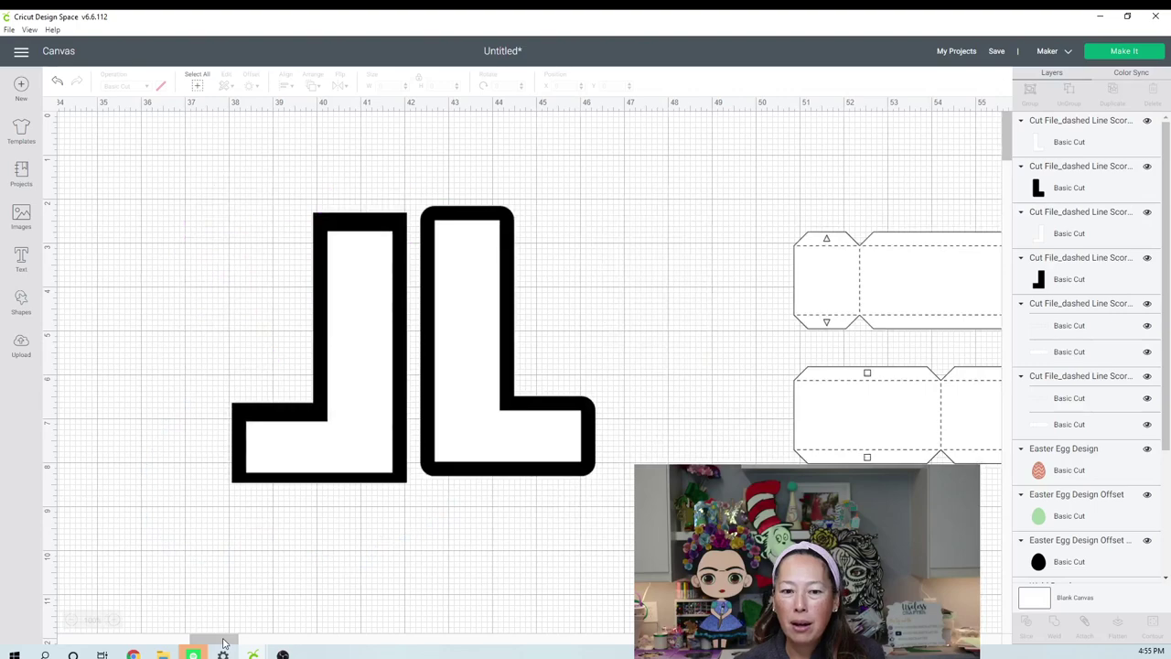